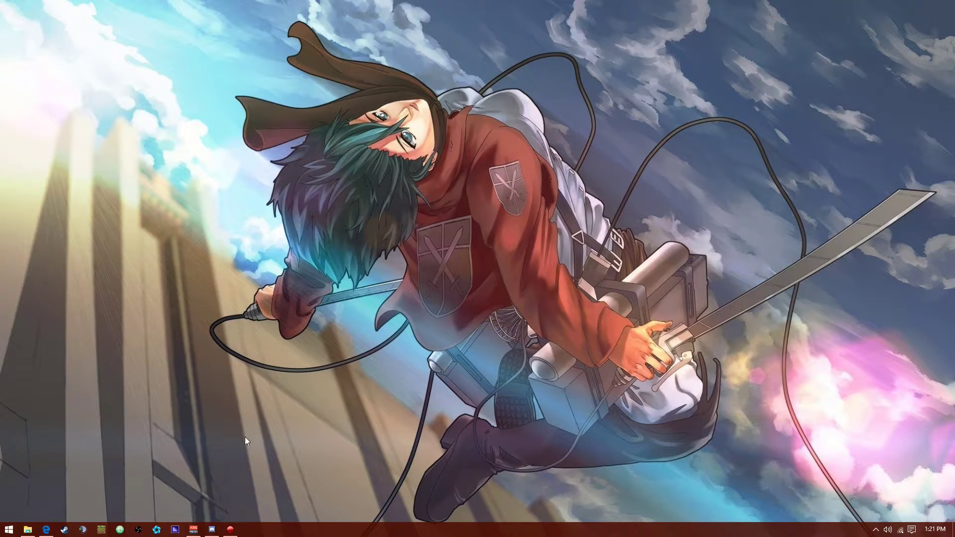
- Switch to Discord and move its window toward the middle of the desktop
mouse_move(211, 532)
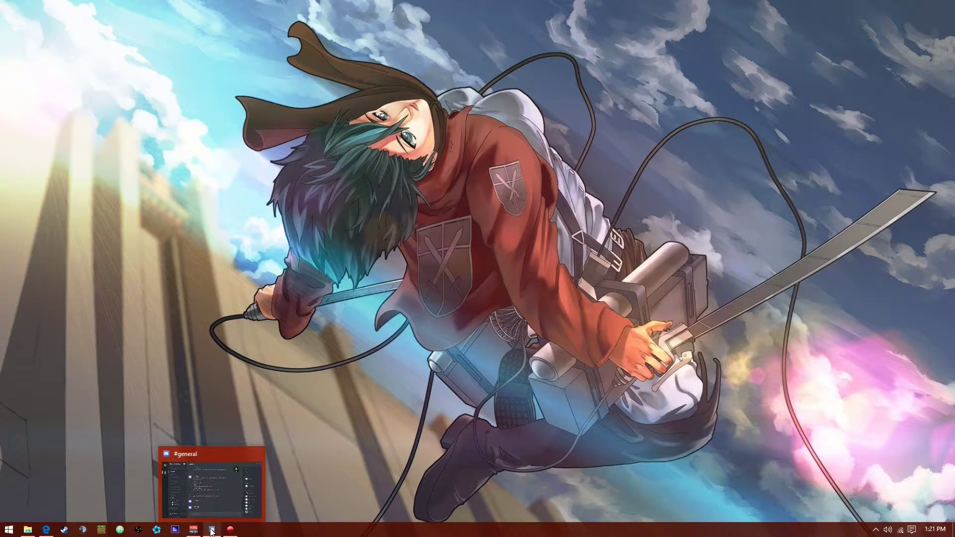
left_click(212, 532)
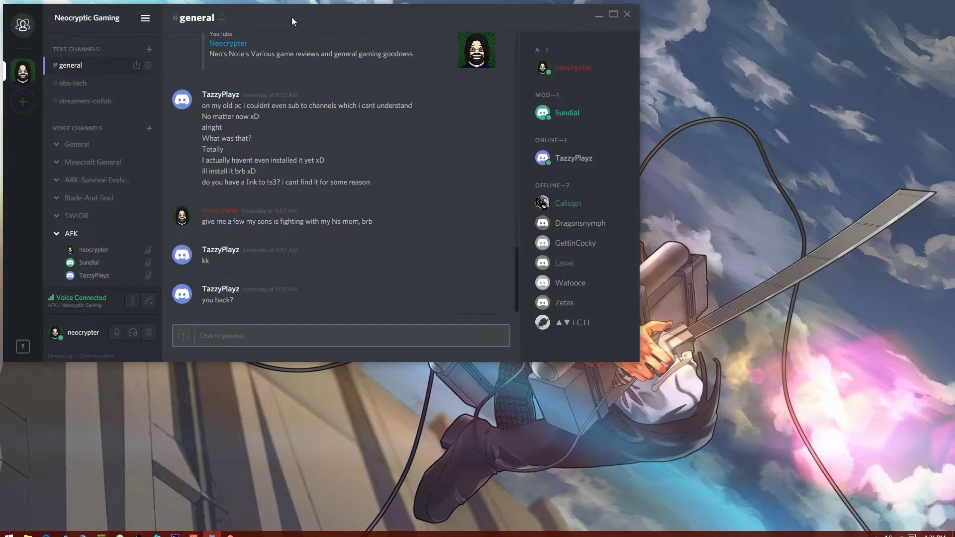
left_click_drag(281, 16, 394, 77)
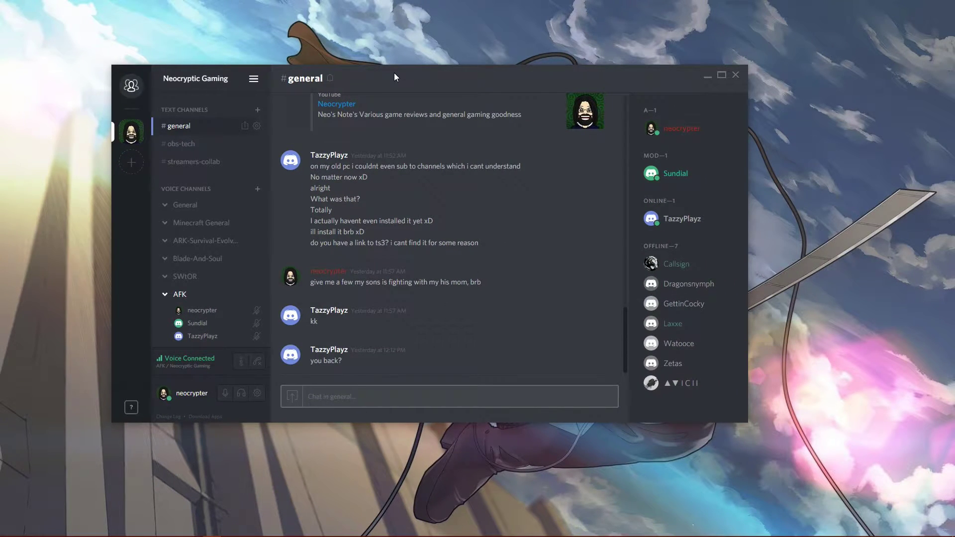
- Open the Neocryptic Gaming server's options and look through its text and voice channels
scroll(201, 237, "down", 1)
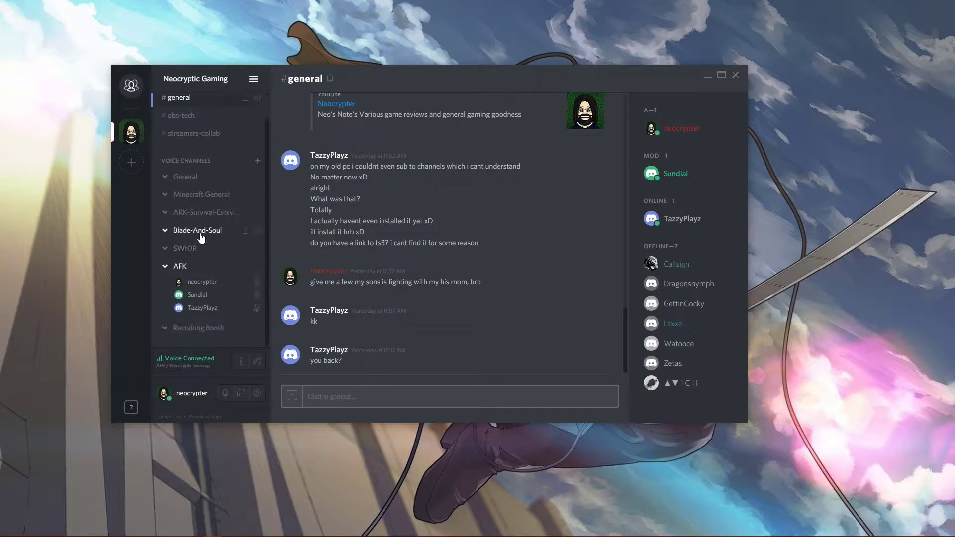
scroll(201, 238, "up", 1)
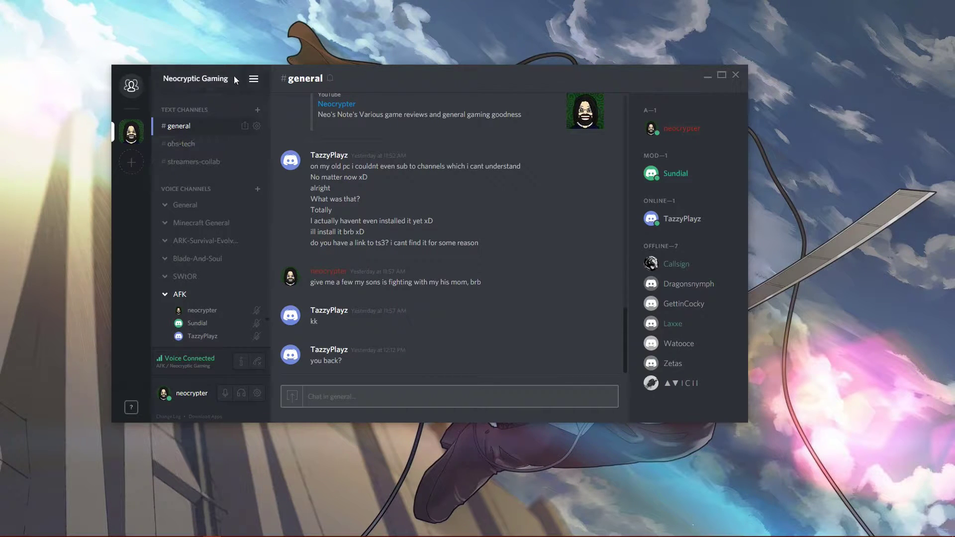
left_click(253, 80)
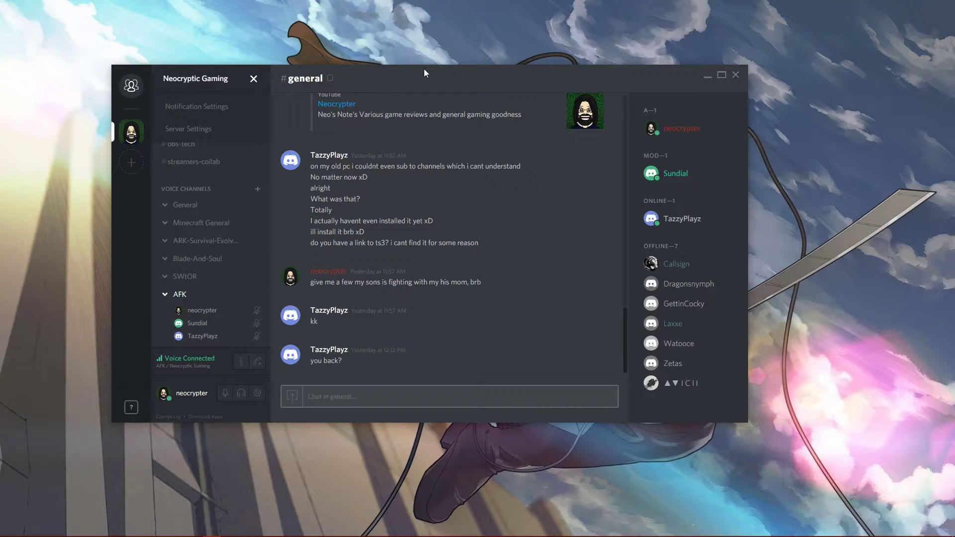
left_click_drag(474, 78, 499, 69)
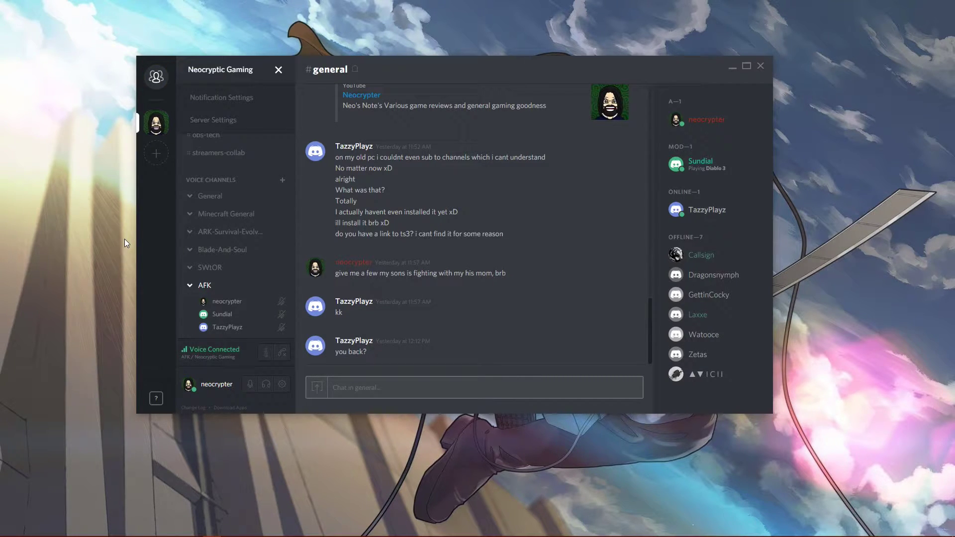
scroll(294, 244, "down", 1)
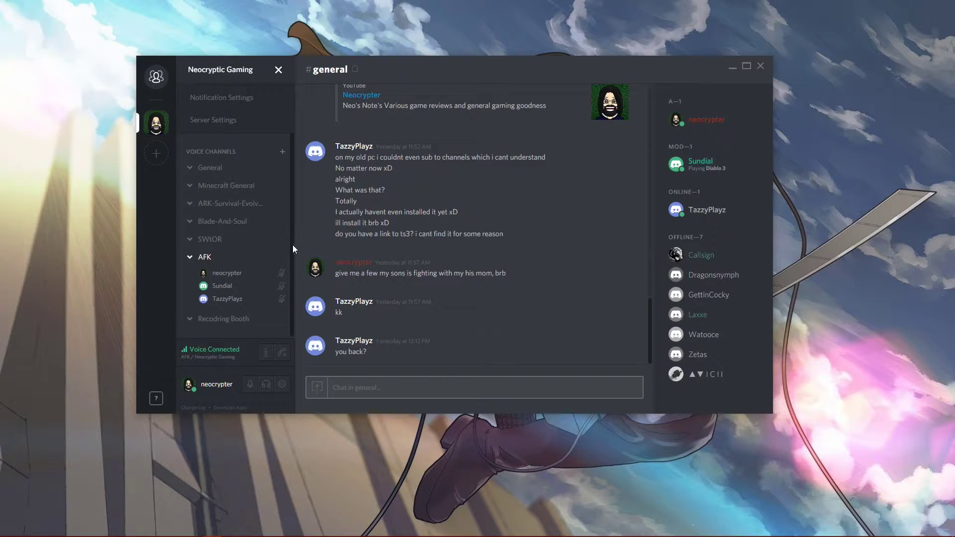
scroll(293, 244, "up", 1)
scroll(283, 278, "down", 1)
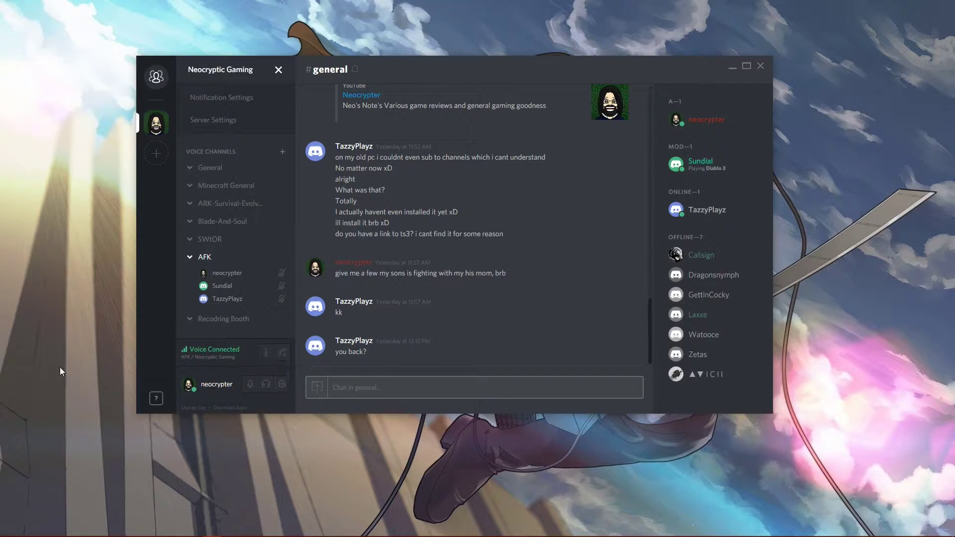
- Open the user settings and review the Connections, Text & Images and Voice pages, including the available input modes
left_click(281, 384)
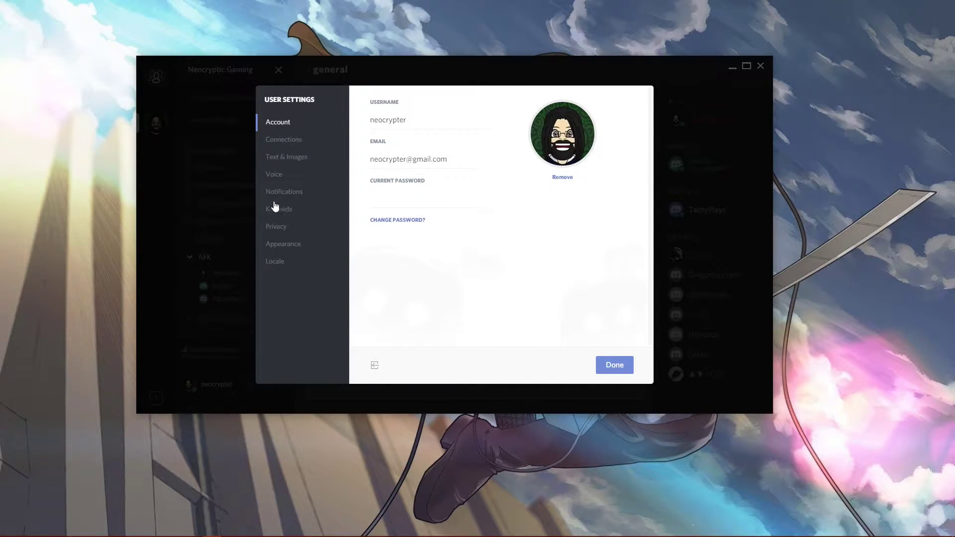
left_click(285, 144)
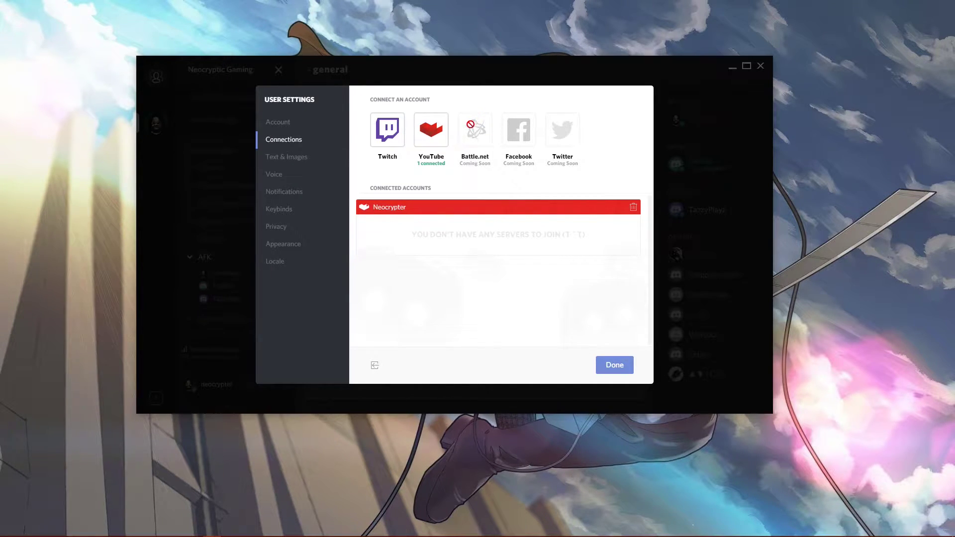
left_click(293, 157)
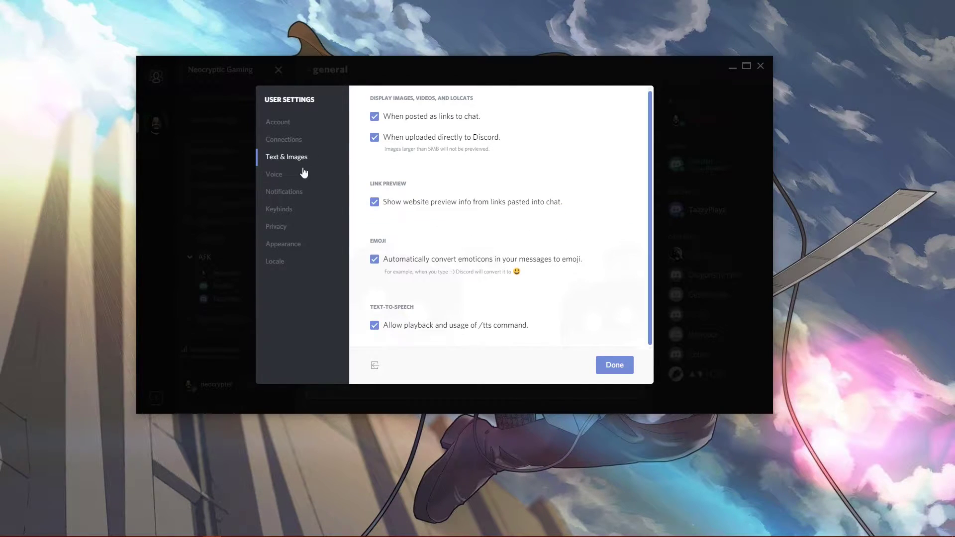
left_click(292, 177)
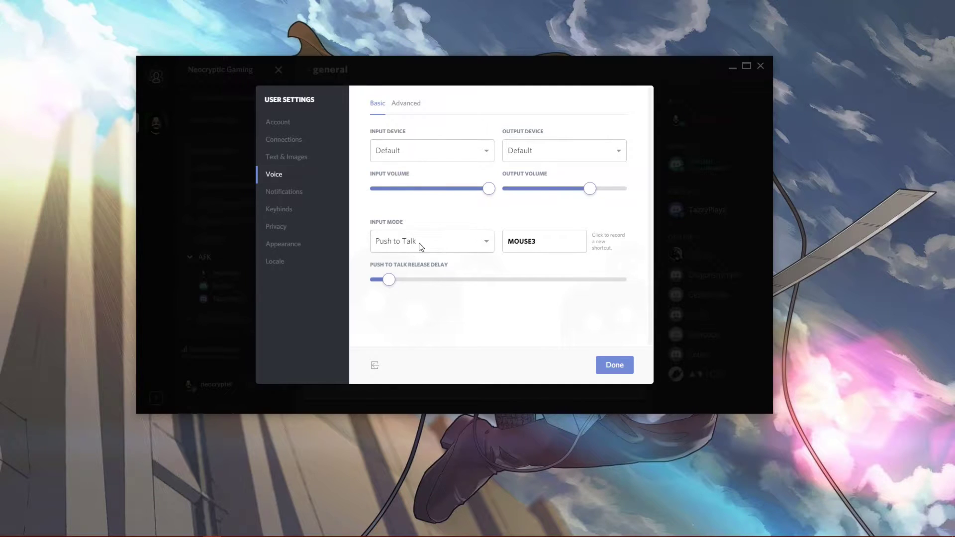
left_click(436, 243)
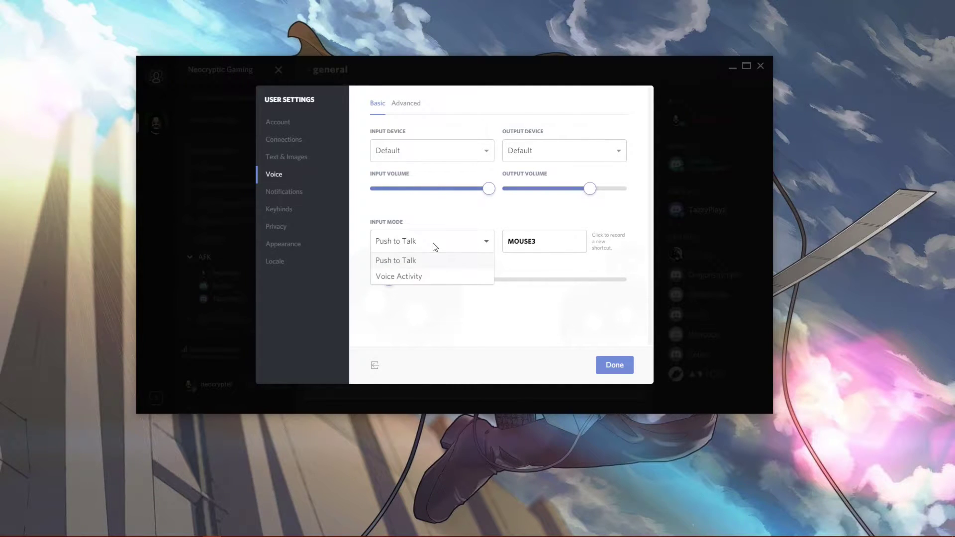
left_click(481, 342)
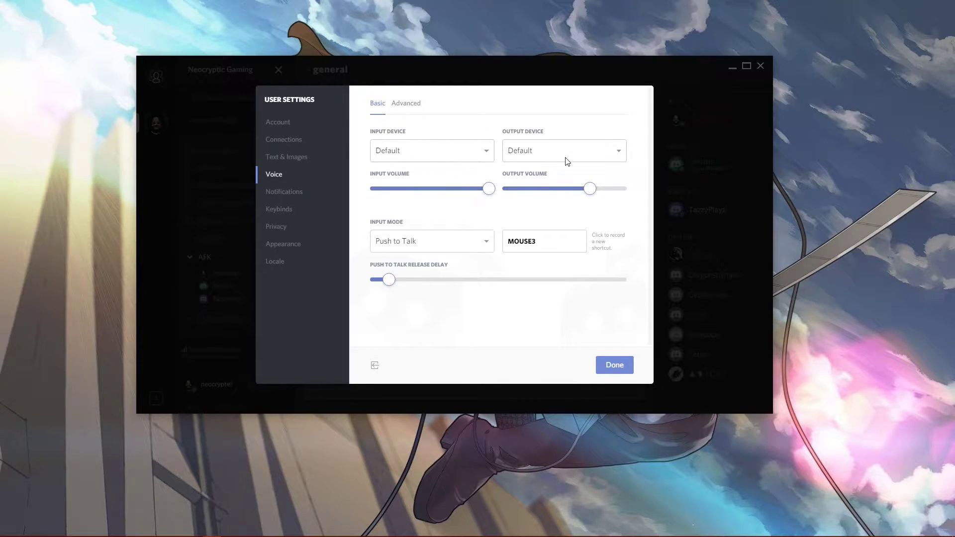
- Review the Notifications, Keybinds and Privacy pages of the user settings
left_click(297, 194)
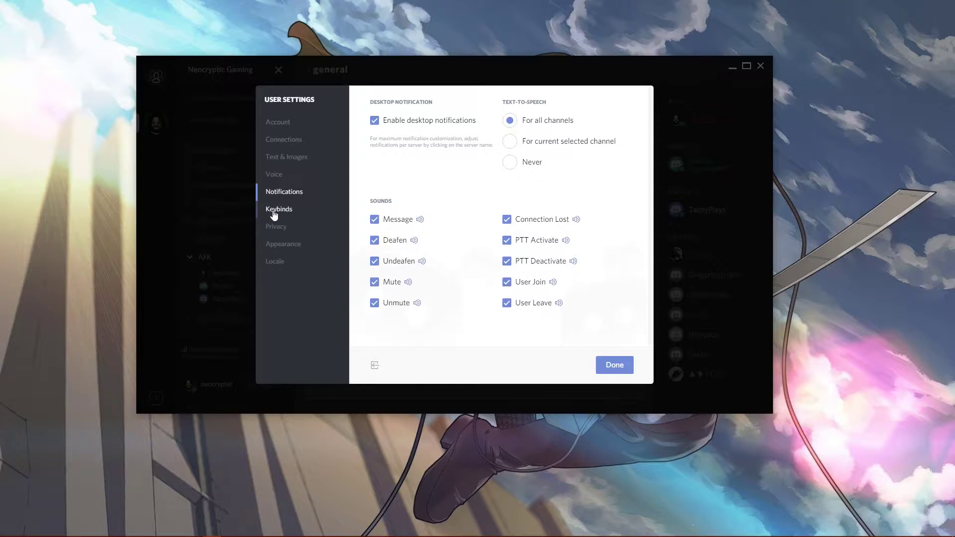
left_click(275, 209)
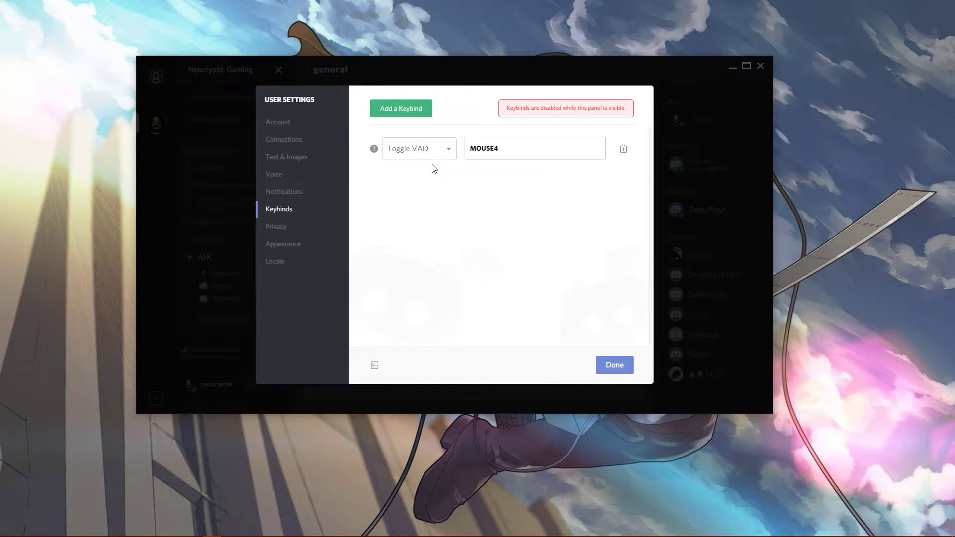
left_click(304, 232)
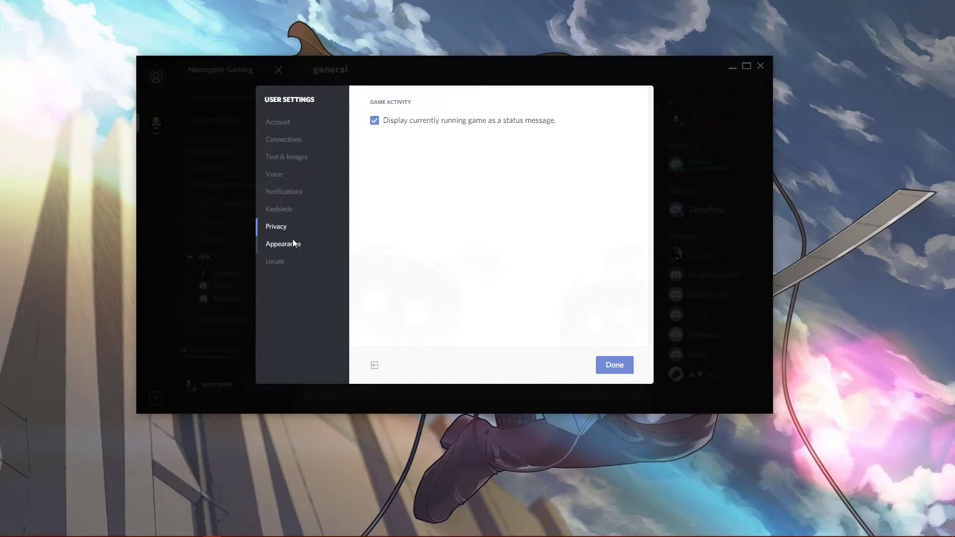
- Set the appearance theme to Light and close the user settings
left_click(293, 241)
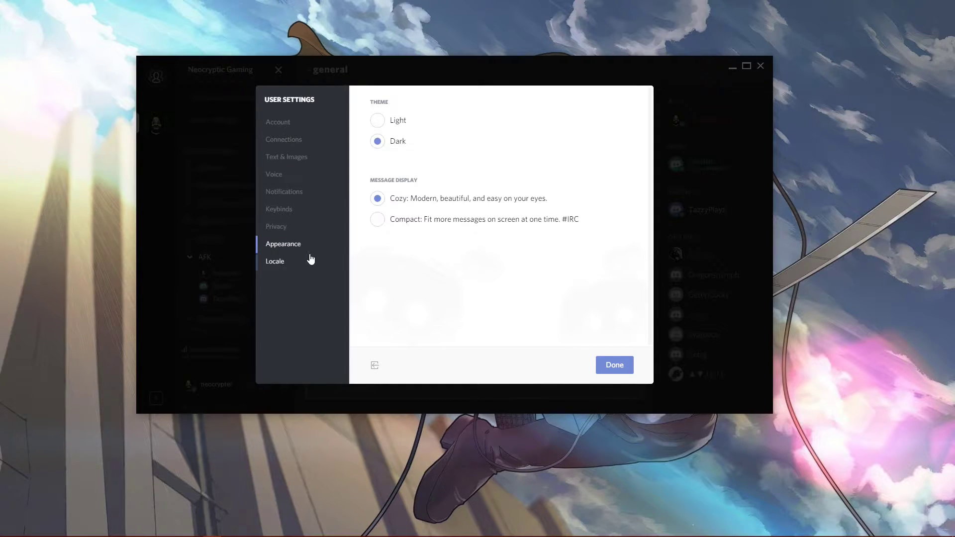
left_click(377, 122)
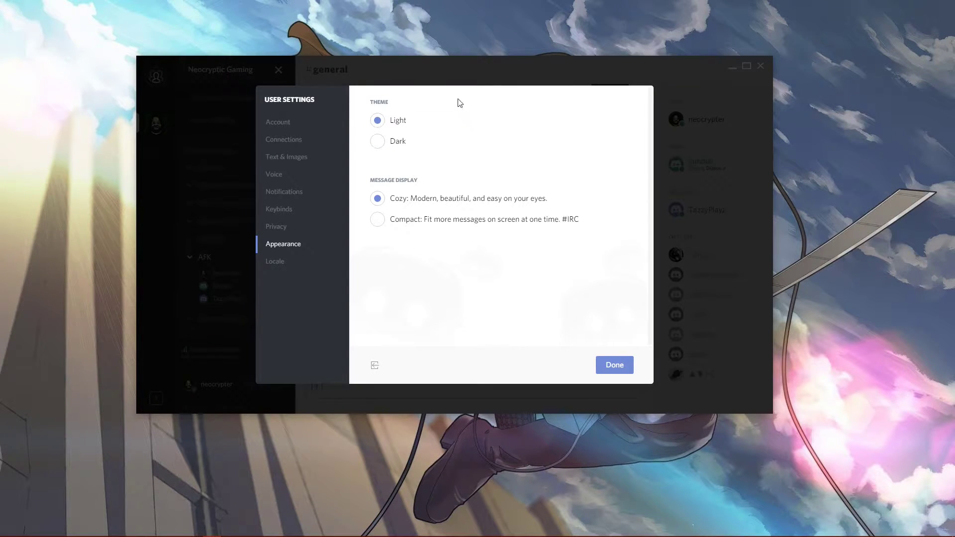
left_click(614, 366)
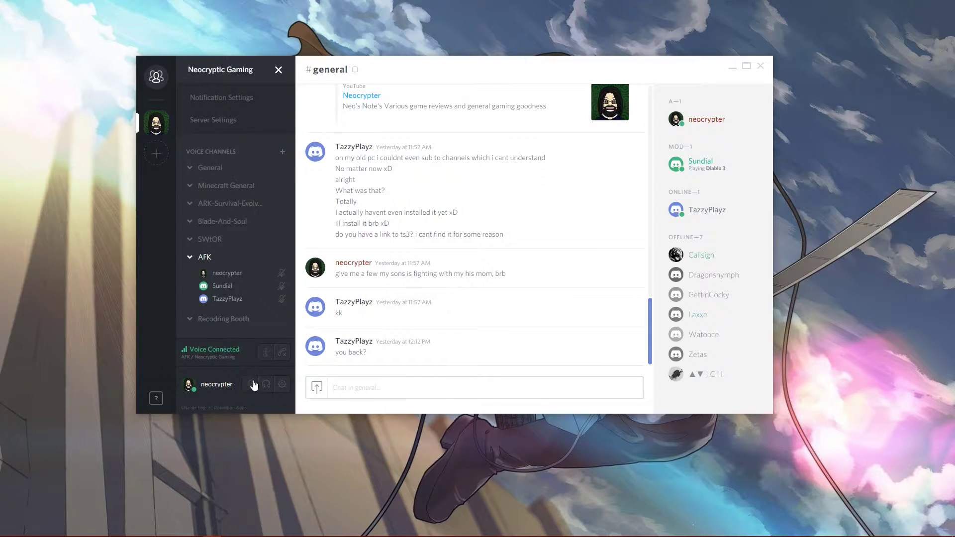
- Reopen the user settings and set the appearance theme back to Dark
left_click(282, 384)
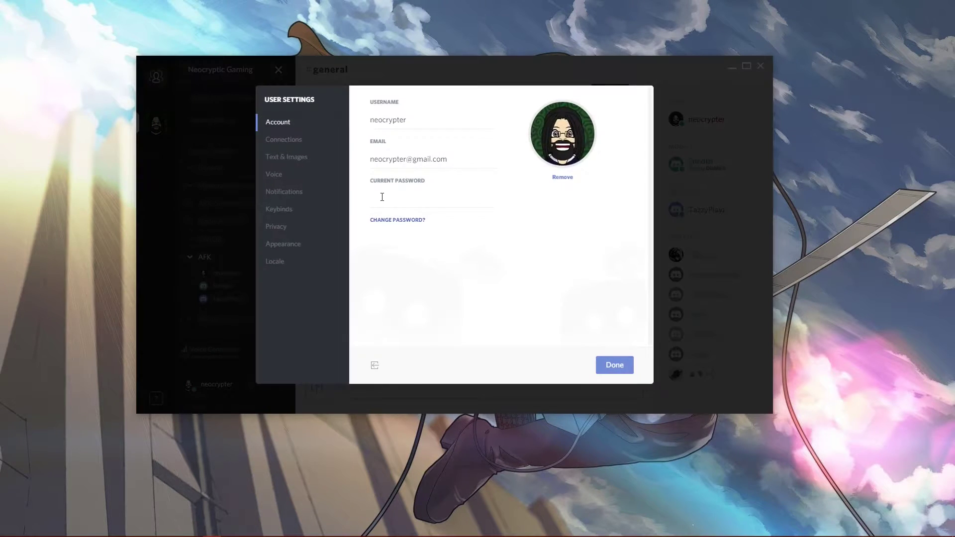
left_click(300, 241)
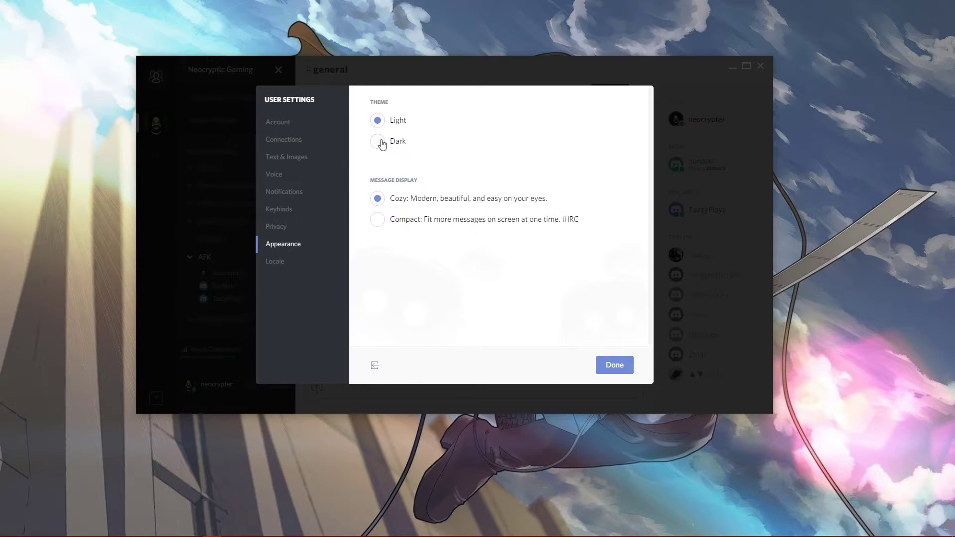
left_click(378, 141)
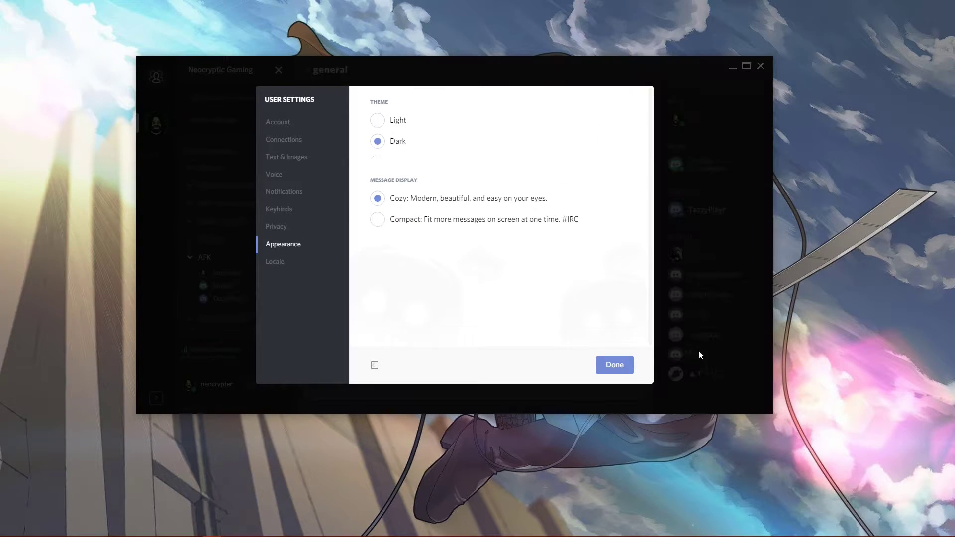
- Check the language option on the Locale page and close the user settings
left_click(269, 261)
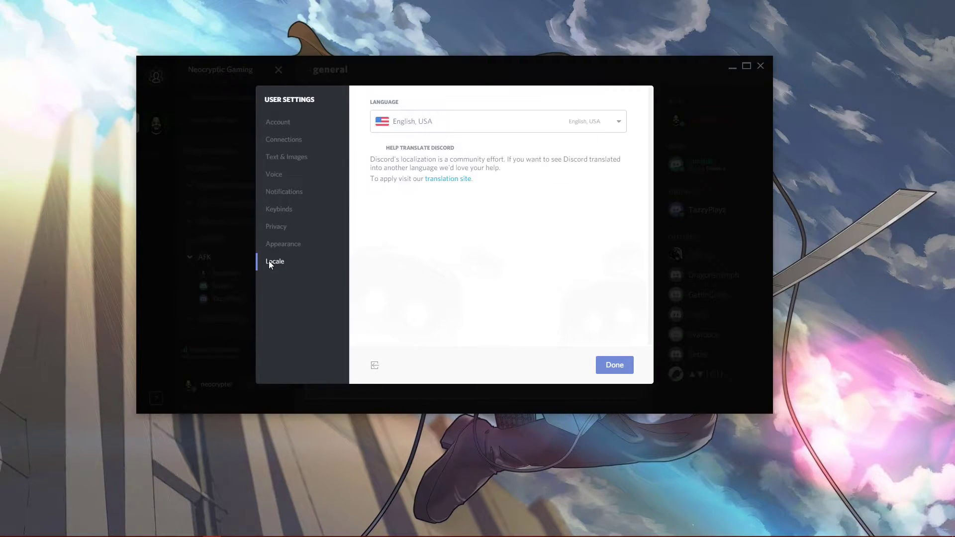
left_click(616, 369)
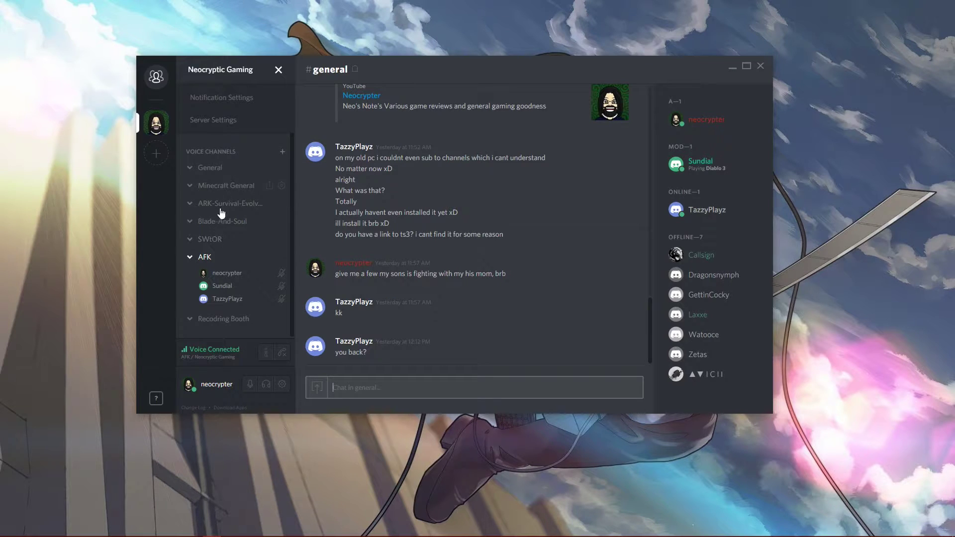
- Open the instant invite for the Minecraft General voice channel and show its advanced settings
scroll(227, 245, "up", 1)
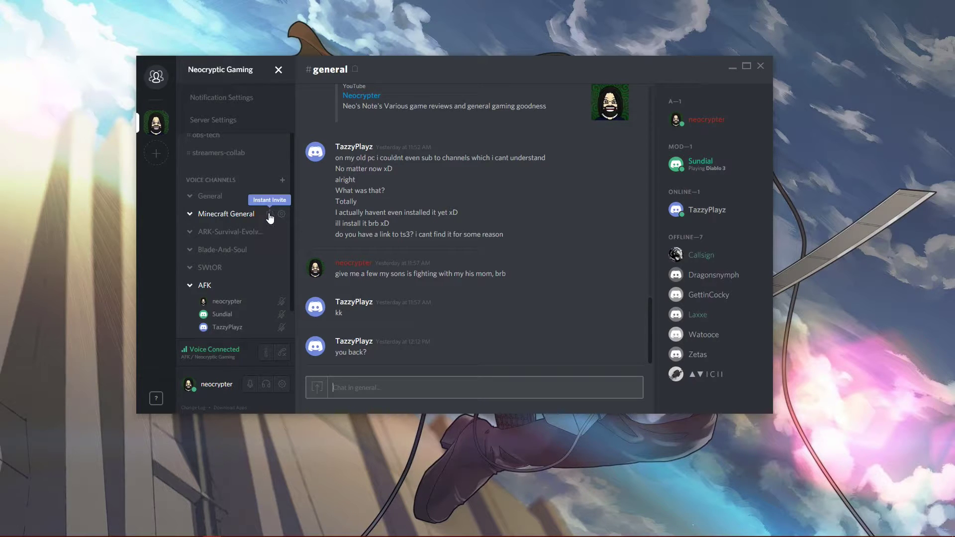
left_click(269, 215)
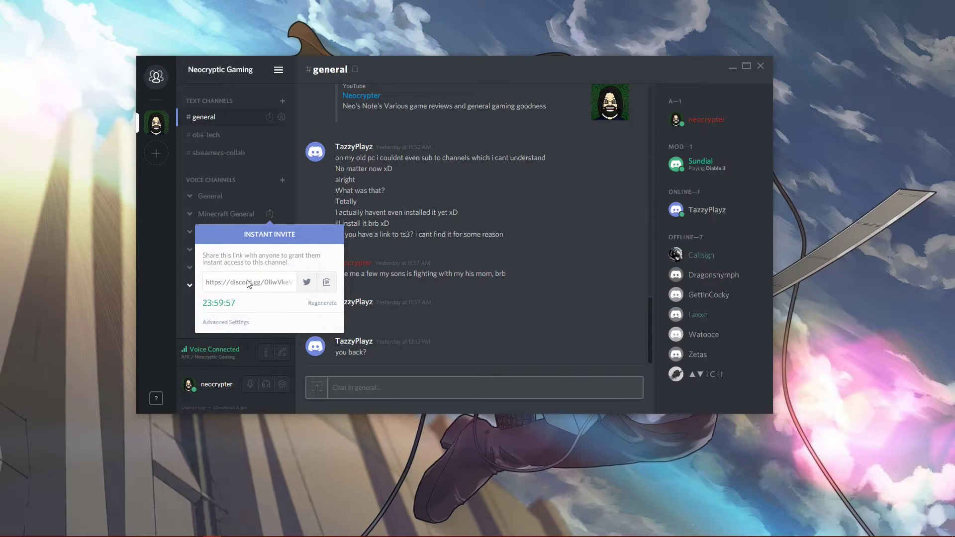
left_click(237, 323)
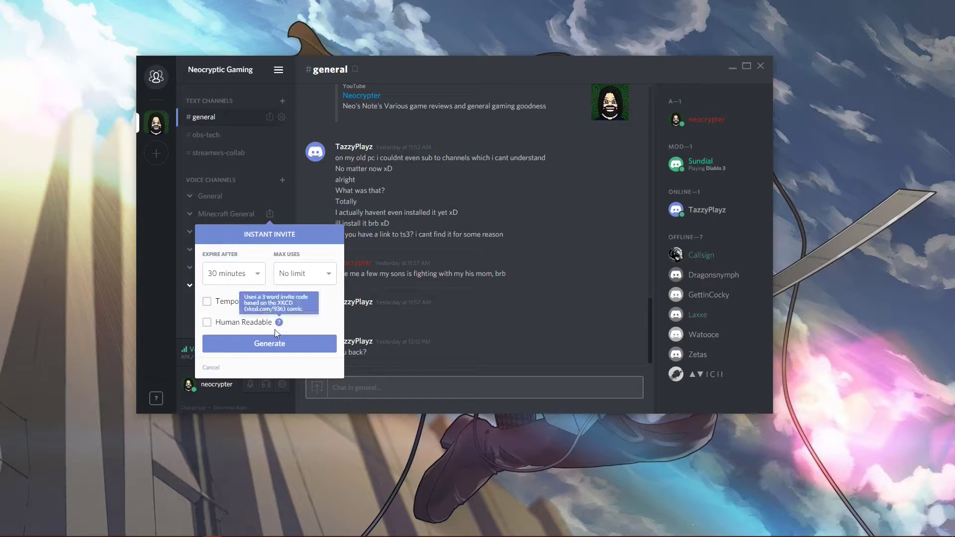
- Examine the invite's expiry and maximum-use choices, and close the invite without generating a new link
left_click(245, 278)
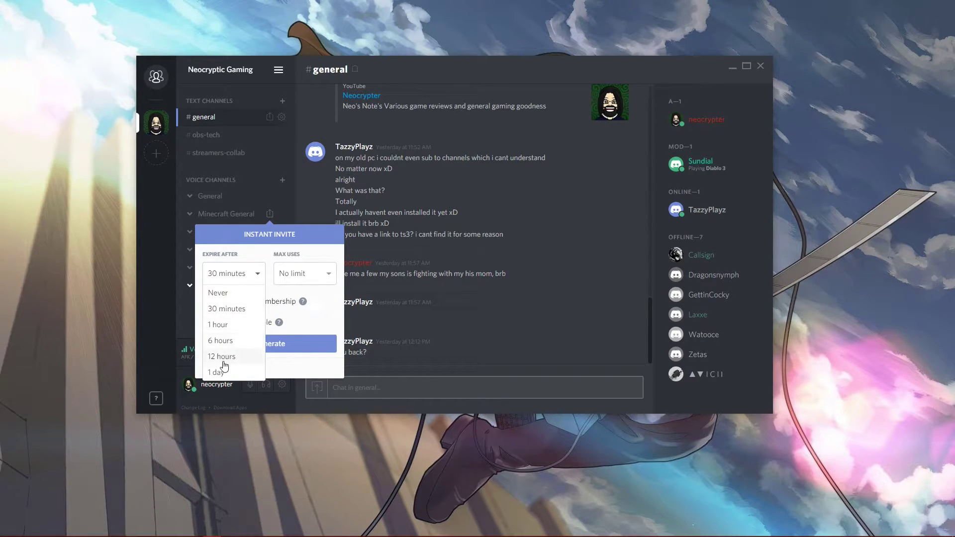
left_click(314, 279)
scroll(303, 356, "down", 1)
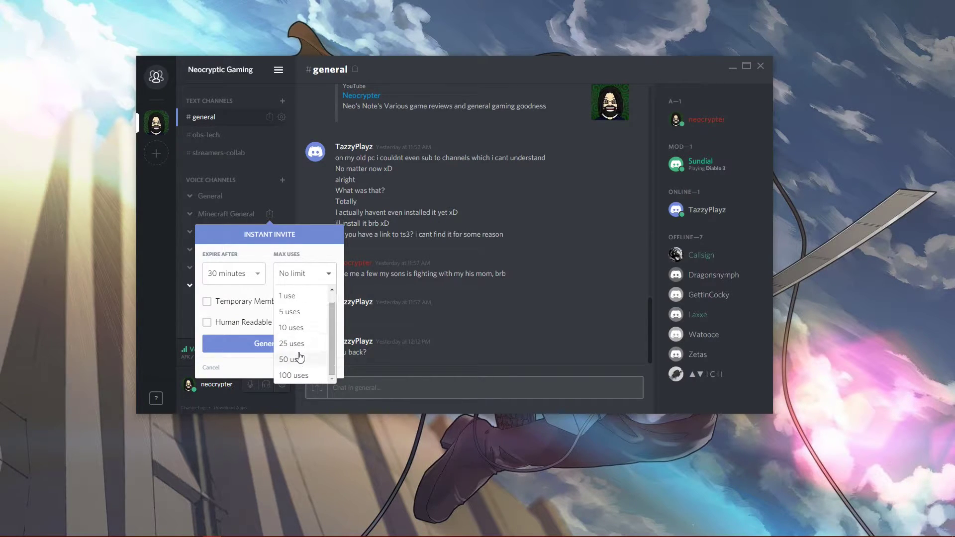
scroll(299, 358, "up", 1)
left_click(259, 261)
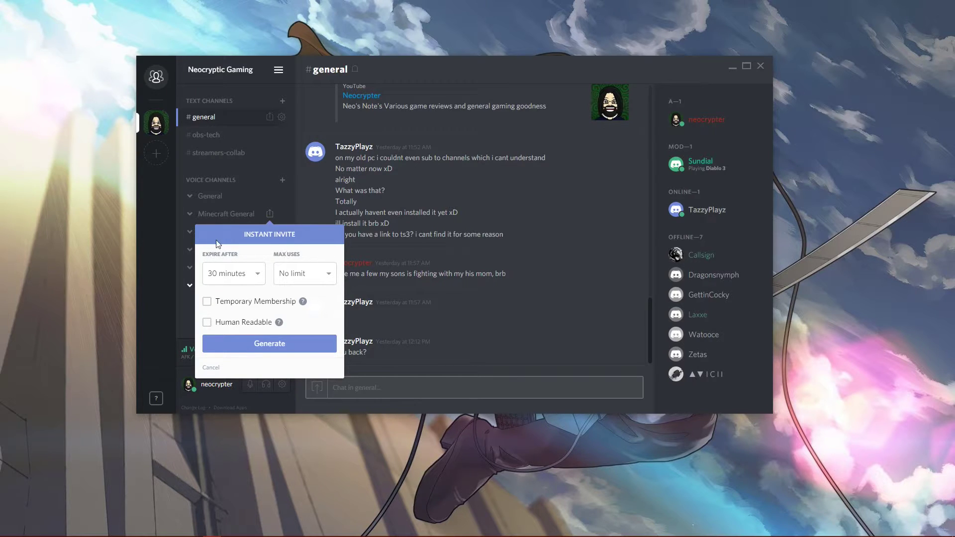
left_click(152, 248)
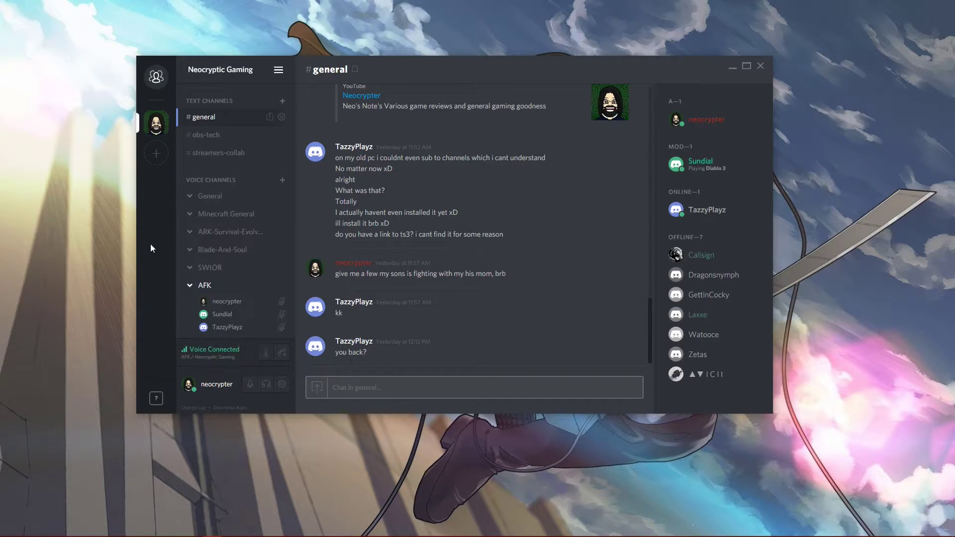
scroll(234, 278, "down", 1)
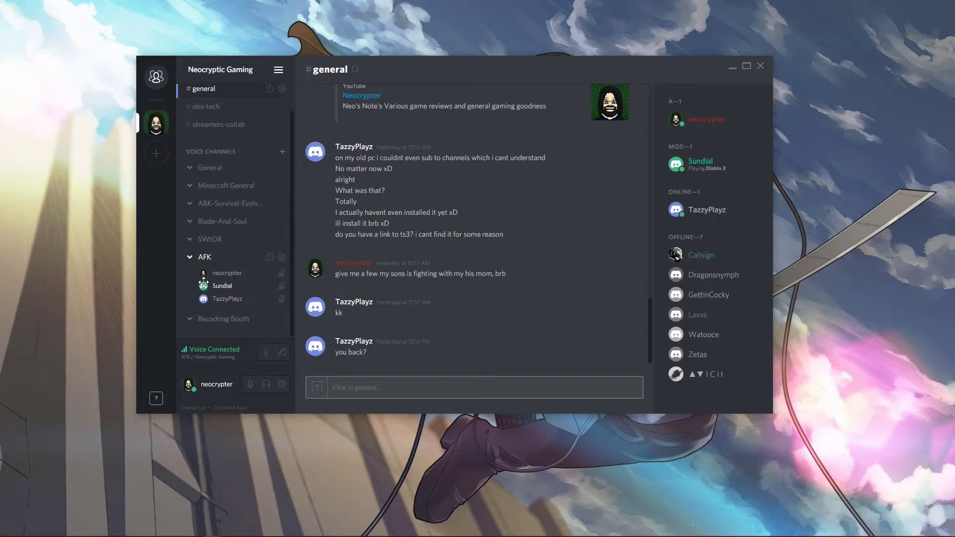
scroll(267, 196, "up", 1)
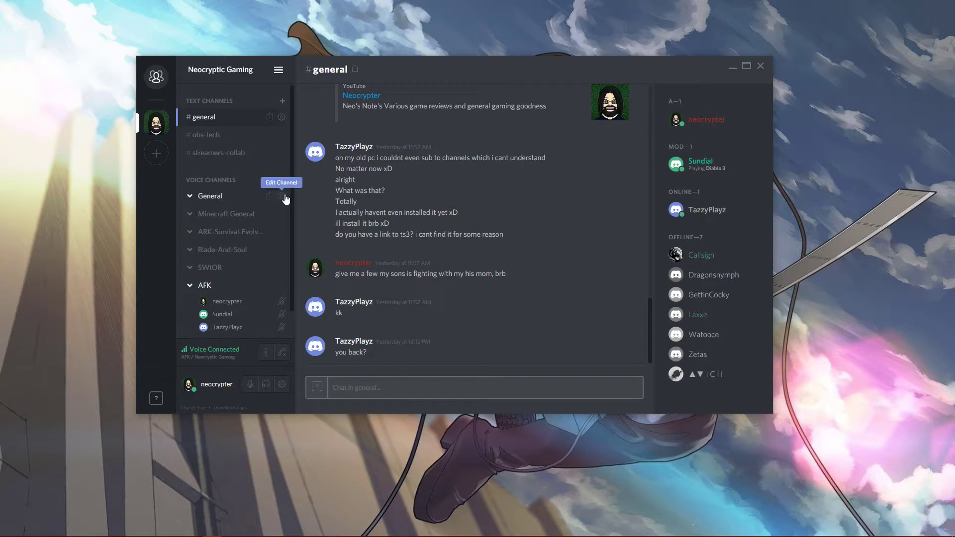
- Open the General voice channel's settings and review its overview, instant invites and permissions
left_click(281, 197)
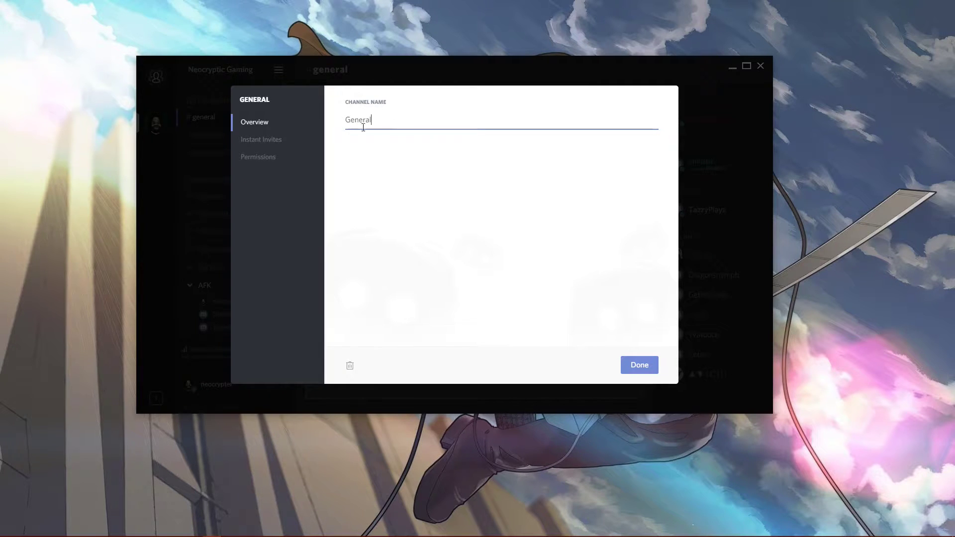
left_click(287, 142)
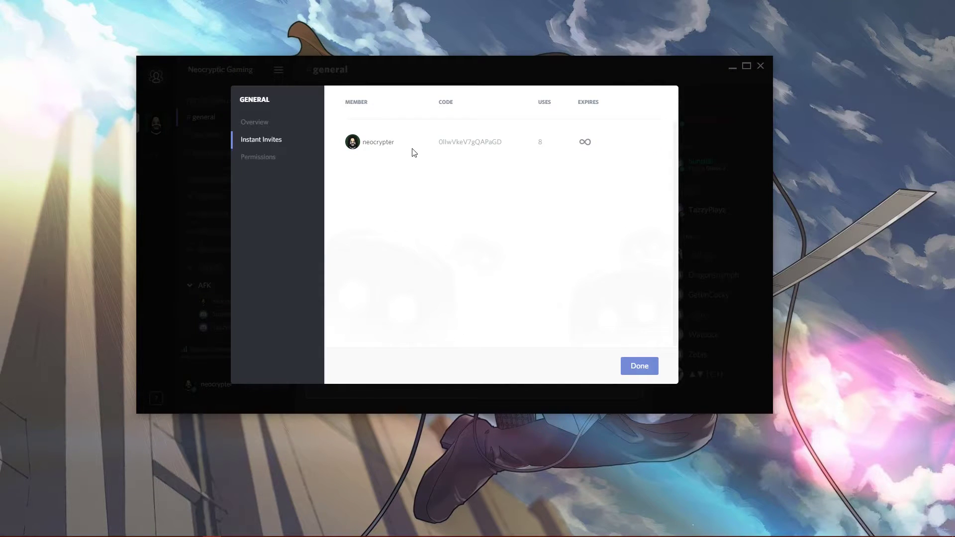
left_click(248, 157)
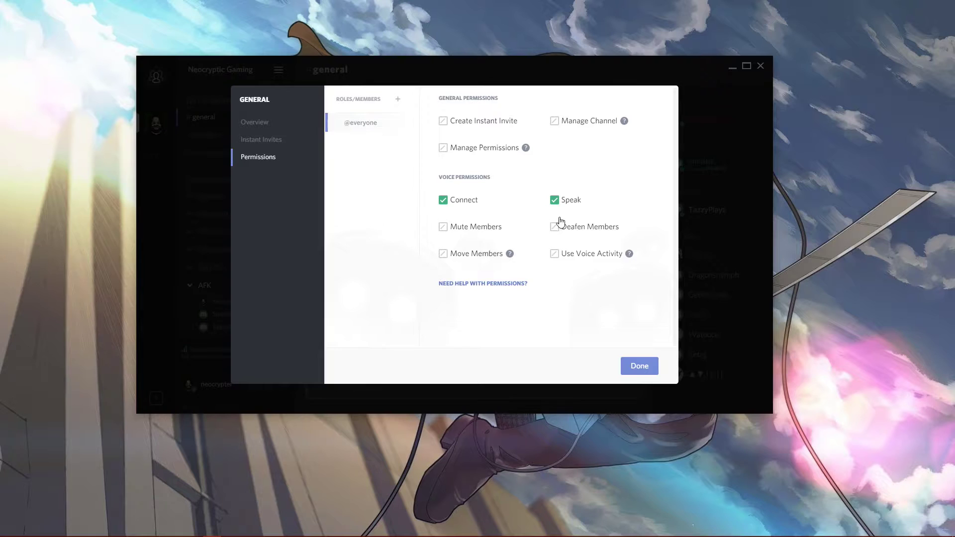
- Add the Youtuber role to the General voice channel's permissions and try its Deafen Members, Use Voice Activity and Speak permissions
left_click(398, 101)
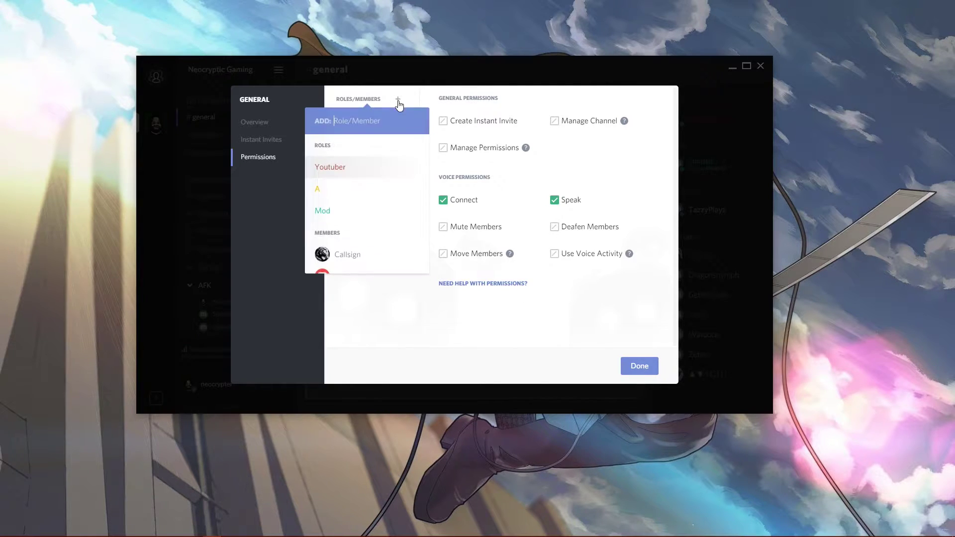
left_click(341, 166)
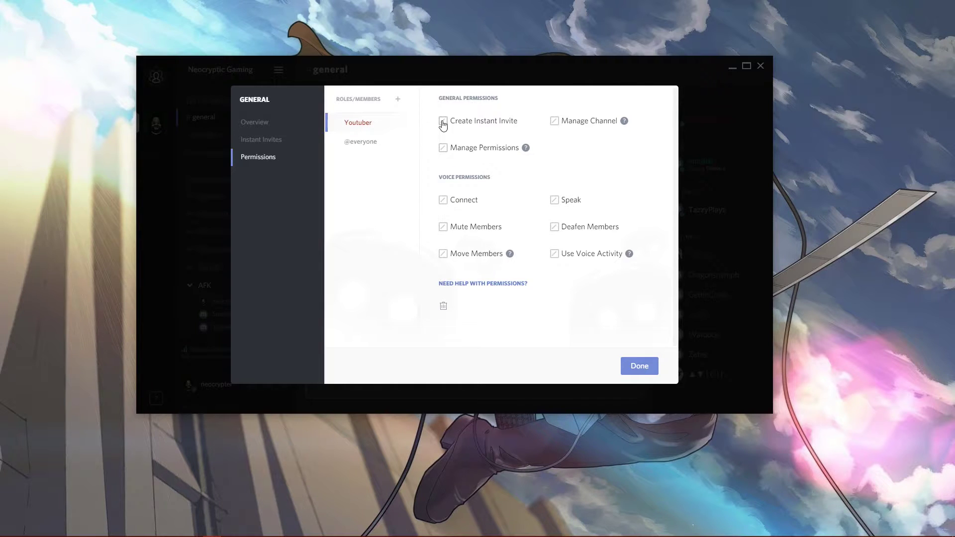
left_click(554, 228)
left_click(554, 228)
left_click(553, 255)
left_click(554, 254)
left_click(562, 202)
left_click(640, 366)
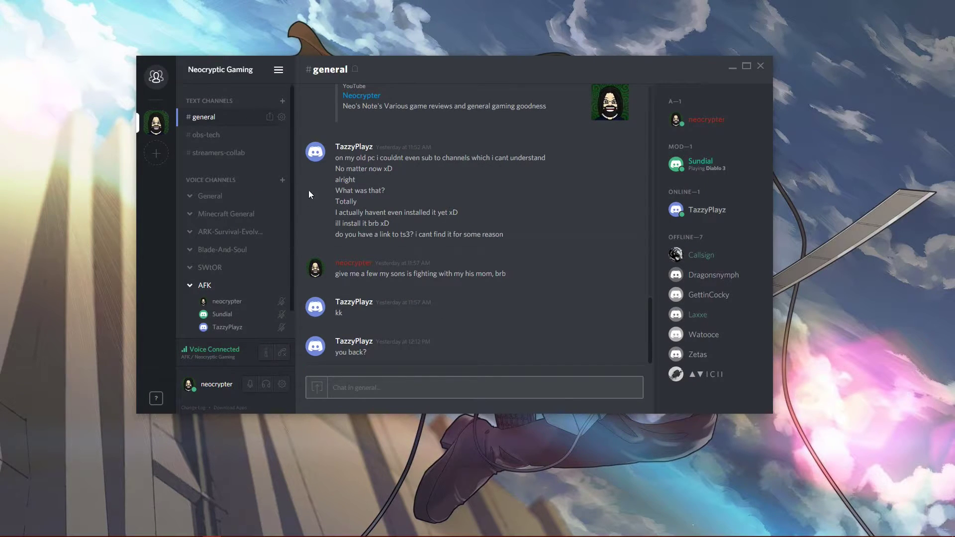
left_click(279, 72)
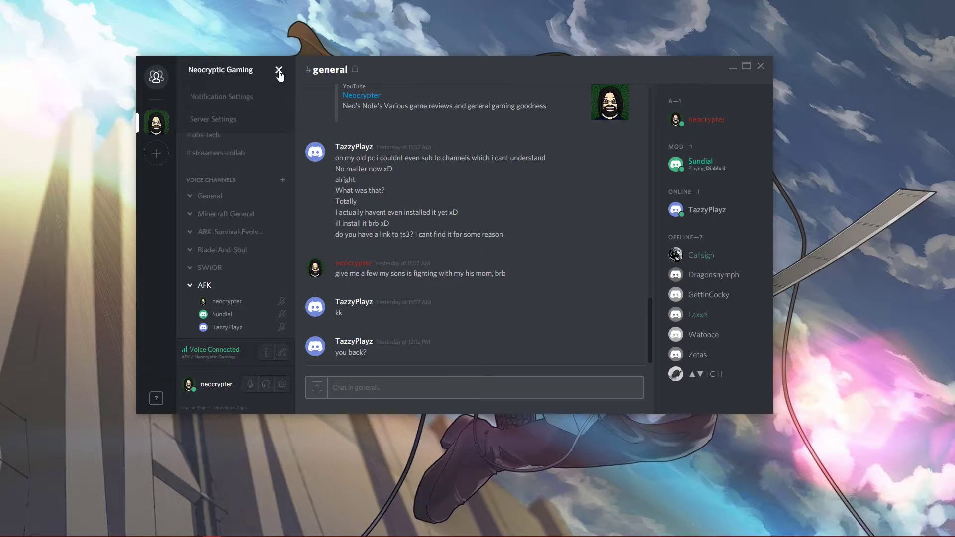
left_click(277, 100)
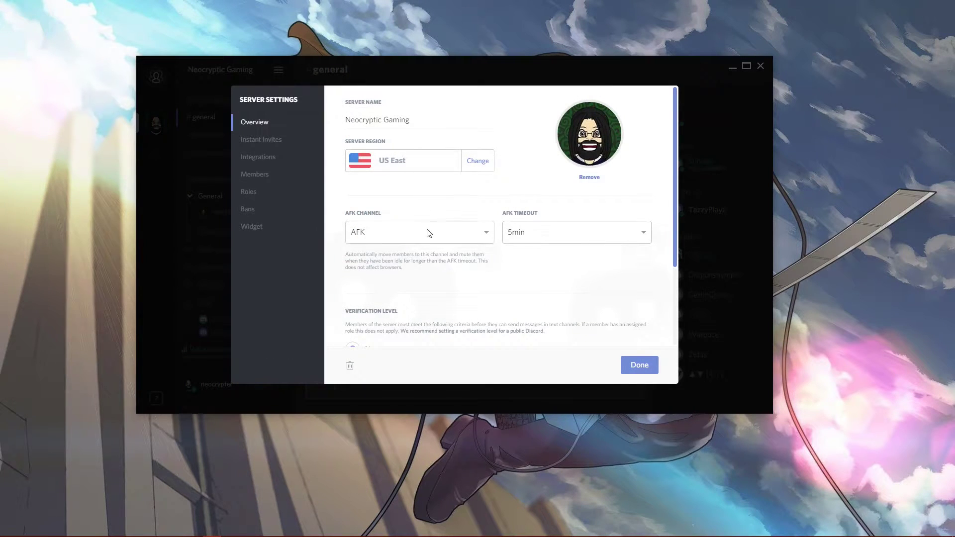
left_click(249, 192)
scroll(424, 254, "down", 1)
scroll(424, 257, "down", 2)
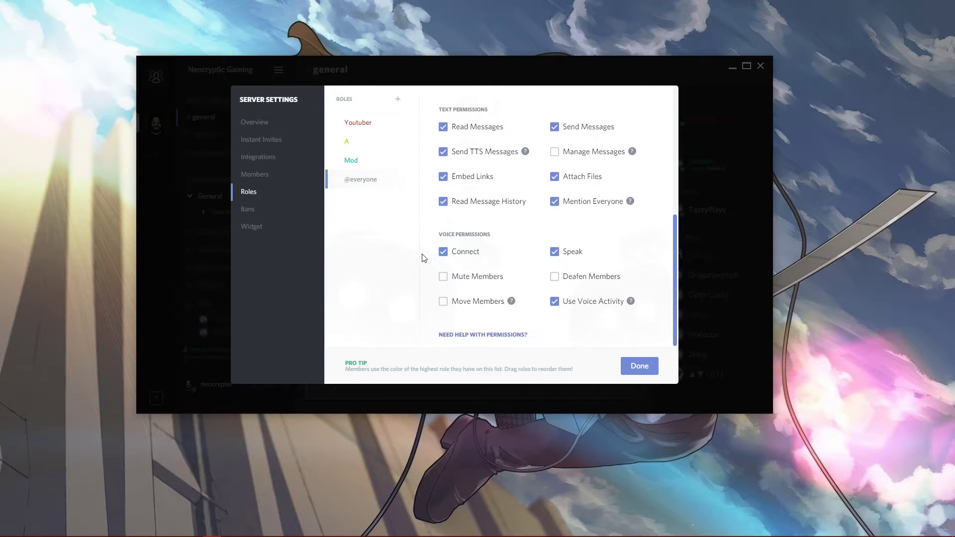
scroll(424, 258, "up", 3)
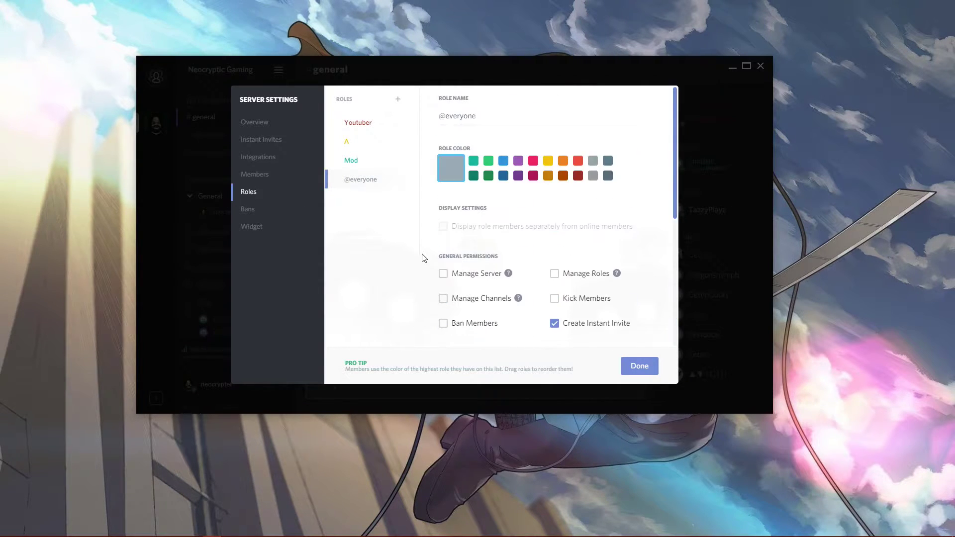
- Review the Youtuber role's permissions and set its members to display separately from online members, closing the server settings
left_click(371, 124)
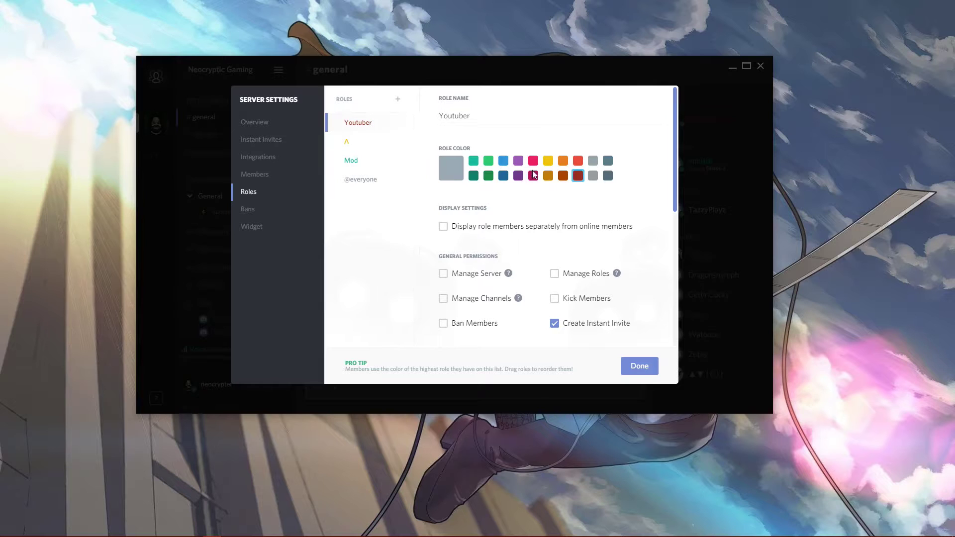
scroll(458, 206, "down", 3)
scroll(432, 233, "down", 1)
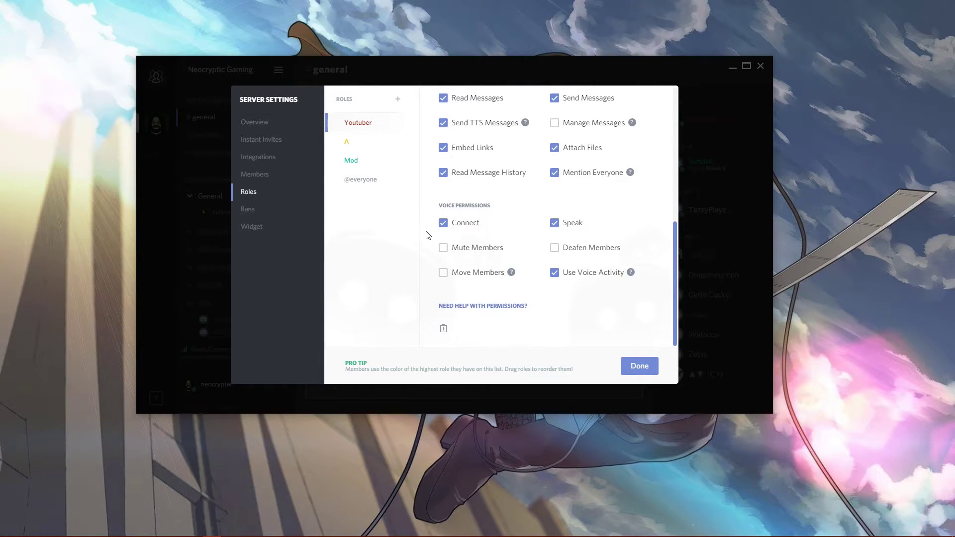
scroll(495, 249, "up", 5)
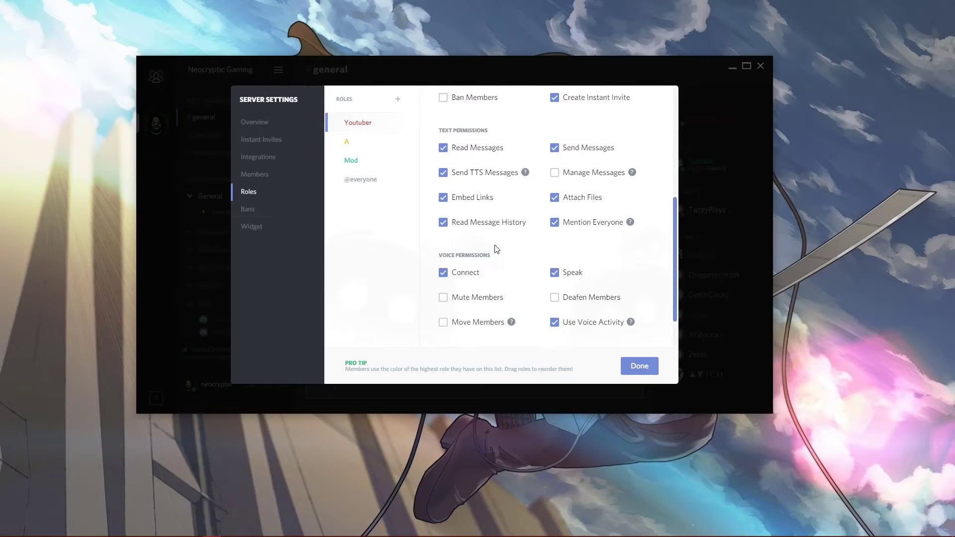
scroll(495, 250, "up", 1)
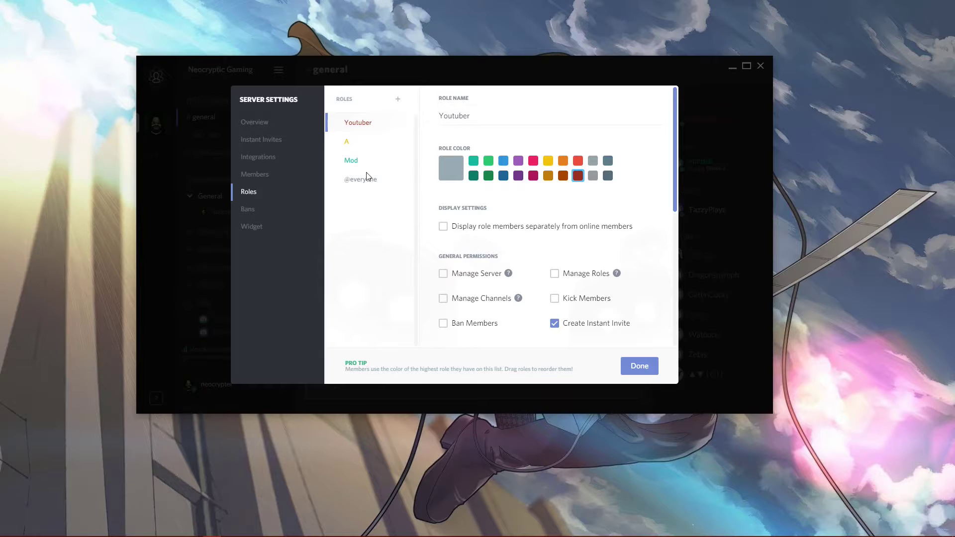
left_click(448, 229)
left_click(641, 368)
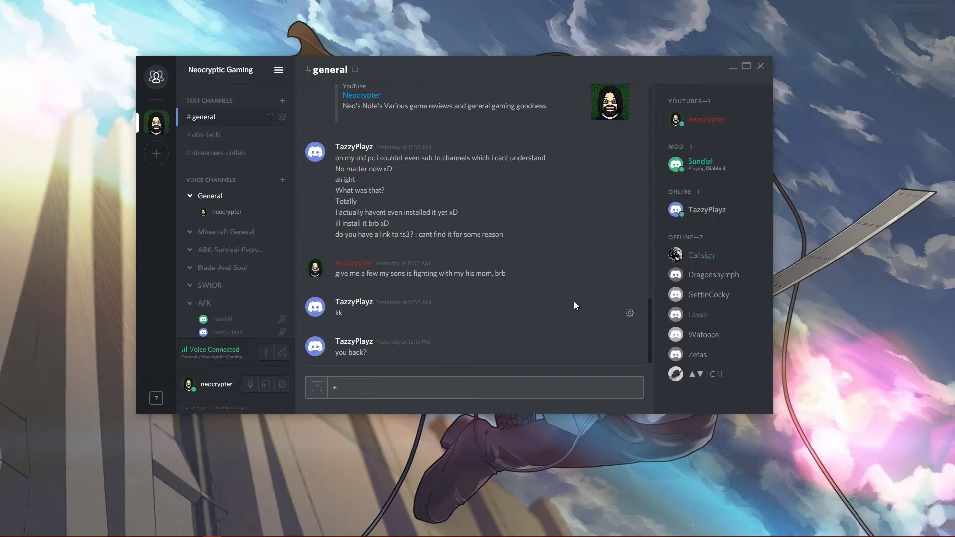
- Open the options for creating or joining another server and dismiss them without choosing either
type("+")
left_click(156, 155)
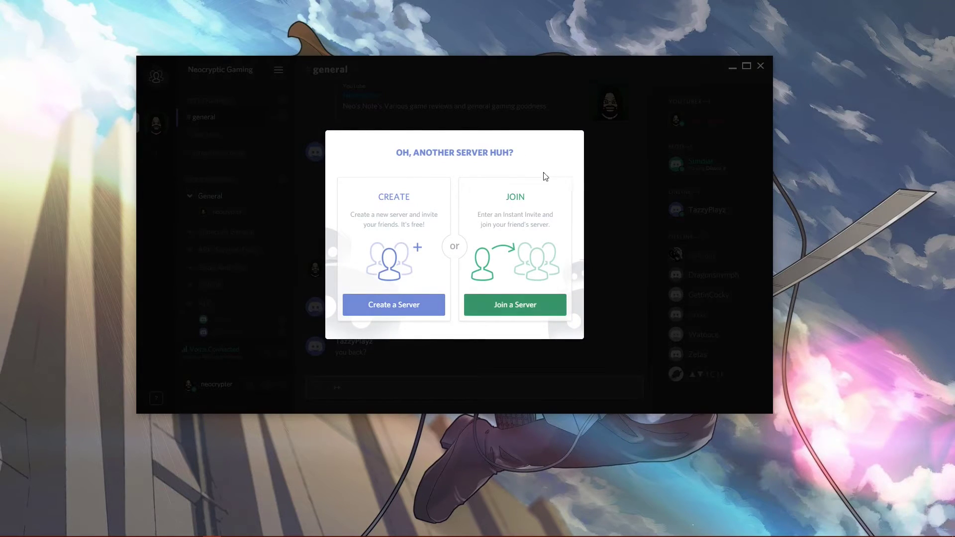
left_click(410, 80)
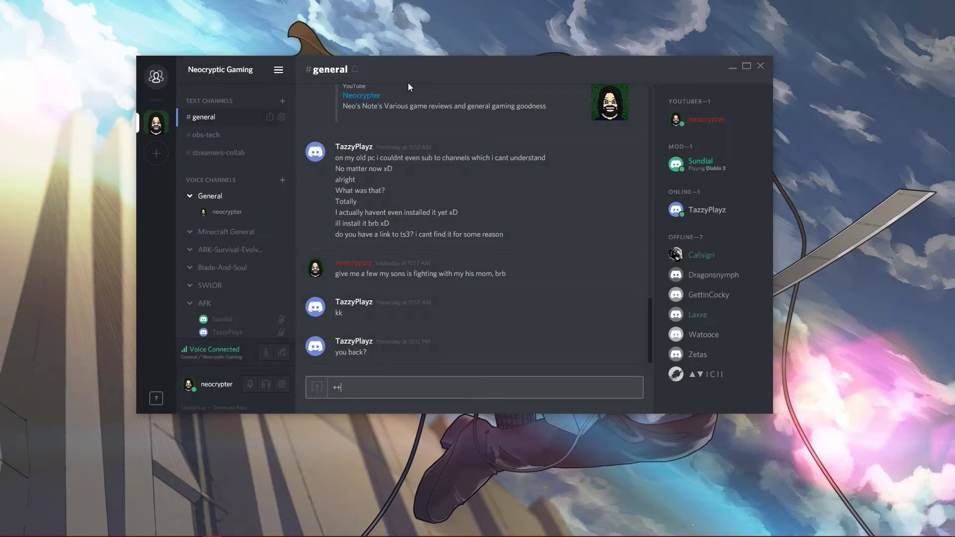
- Open the direct messages and look at each listed conversation in turn
left_click(160, 77)
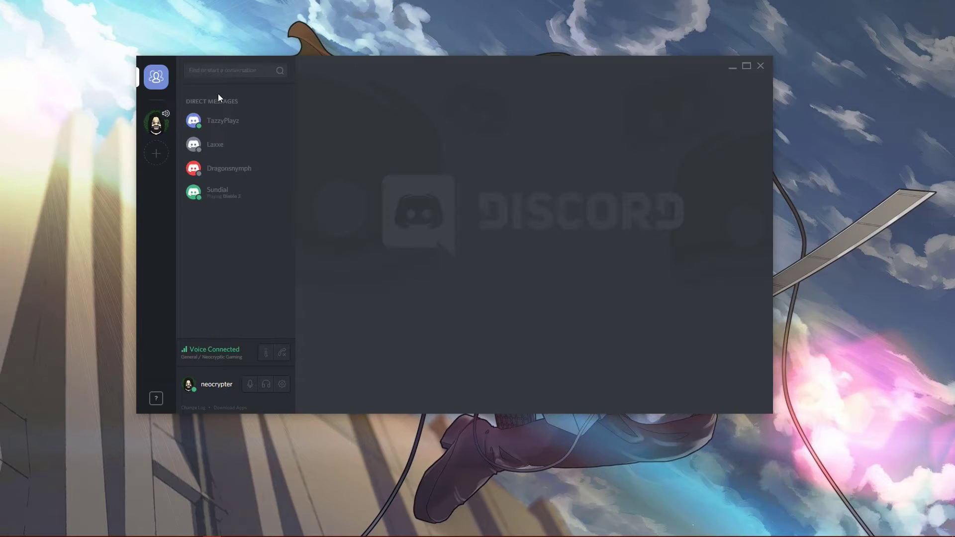
left_click(228, 189)
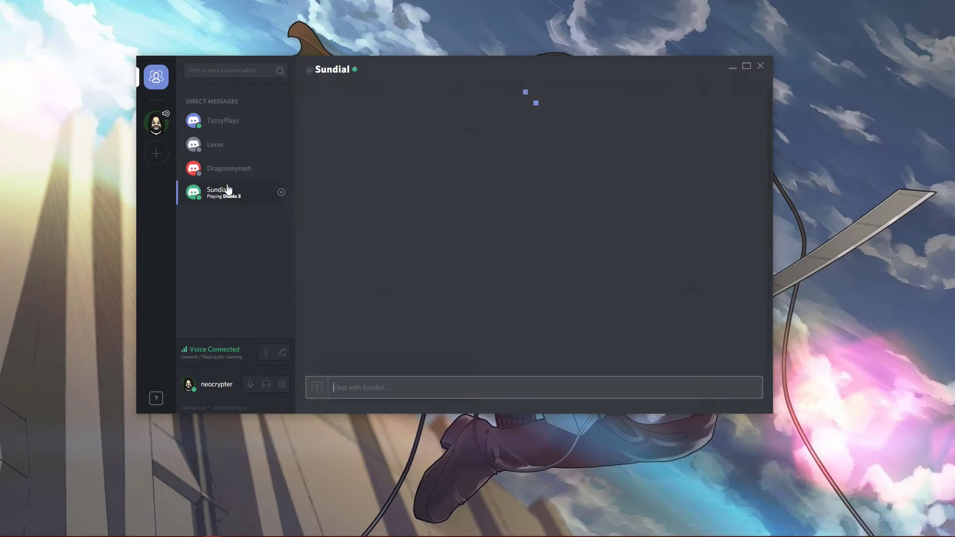
left_click(209, 170)
left_click(215, 144)
left_click(213, 122)
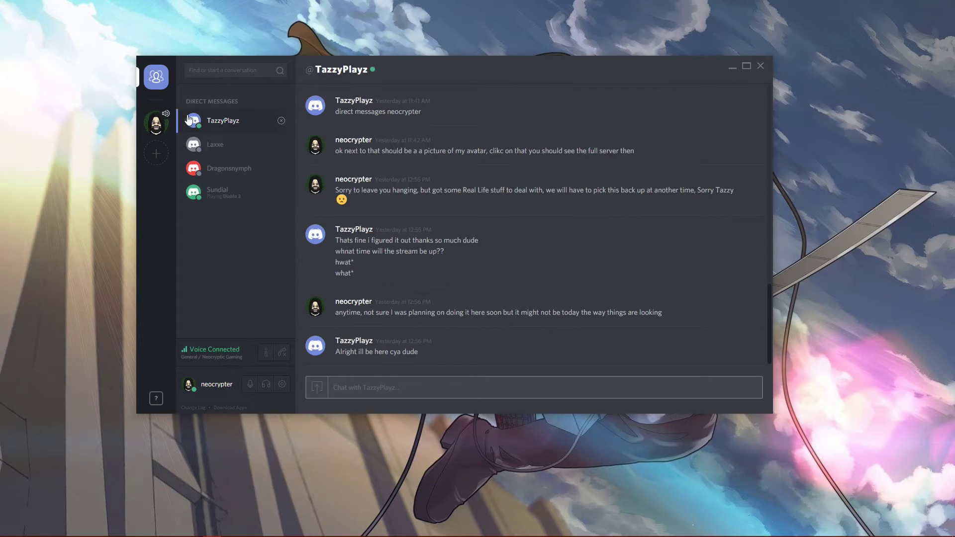
- Return to the Neocryptic Gaming server and clear the unsent draft in the general text channel
left_click(157, 120)
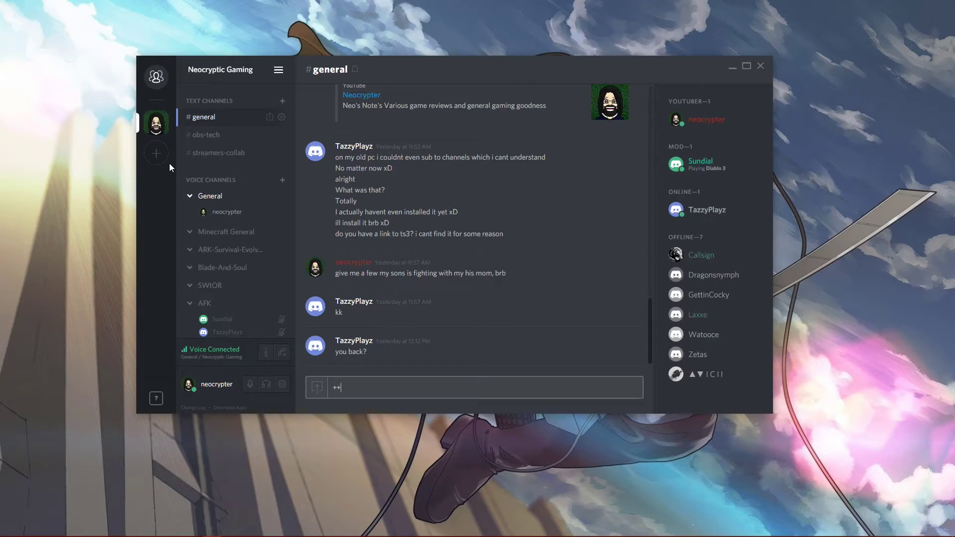
key("BackSpace")
key("BackSpace")
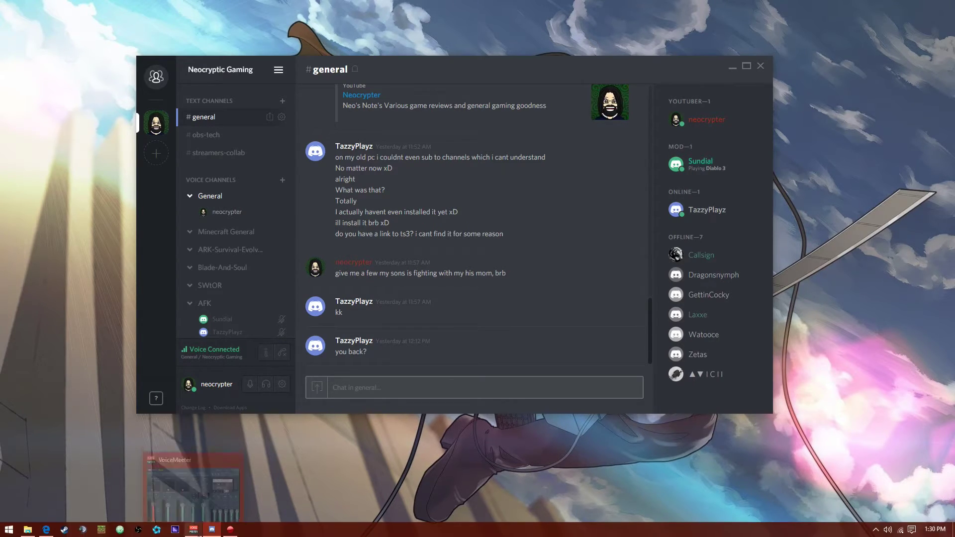
- Switch to the Edge browser showing discordapp.com and examine the table comparing Discord with other voice chat programs
mouse_move(56, 534)
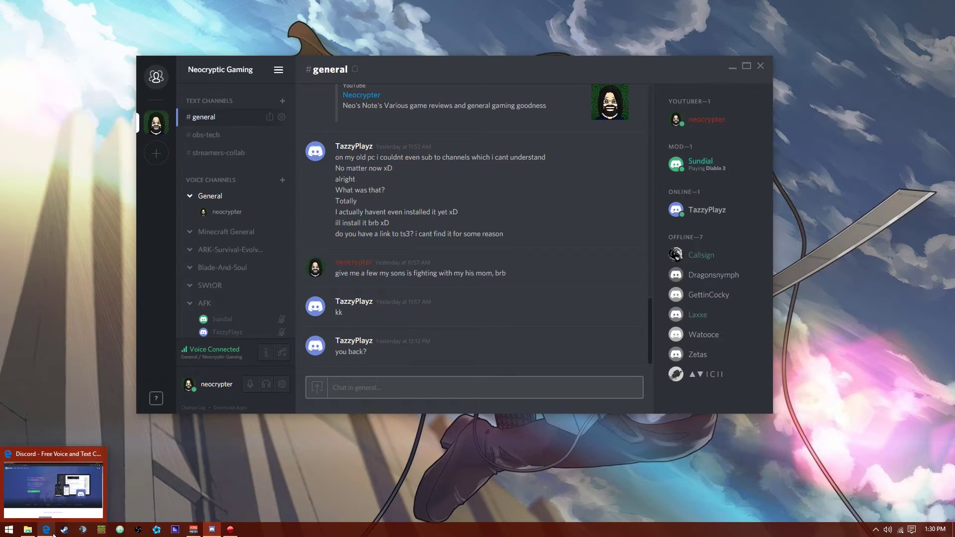
left_click(54, 534)
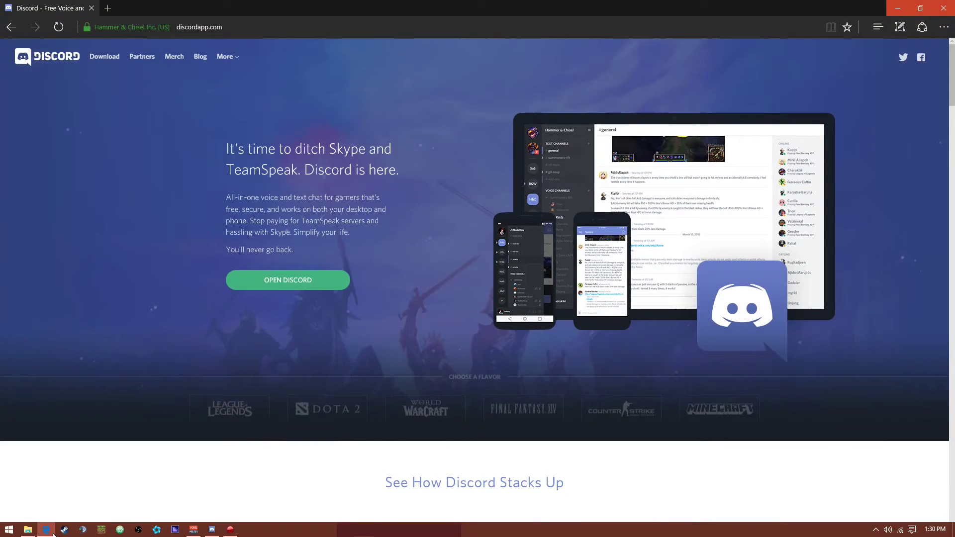
left_click(243, 30)
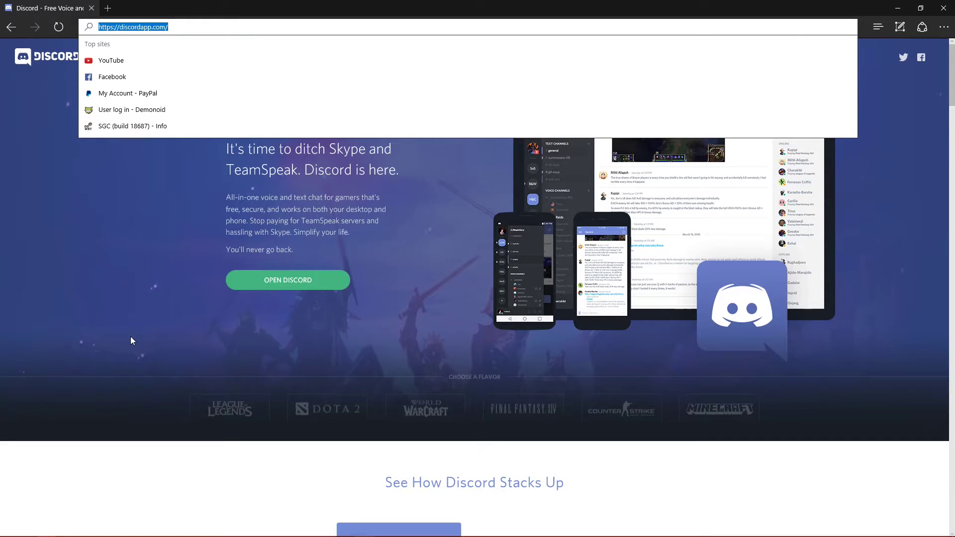
left_click(131, 337)
scroll(279, 277, "down", 2)
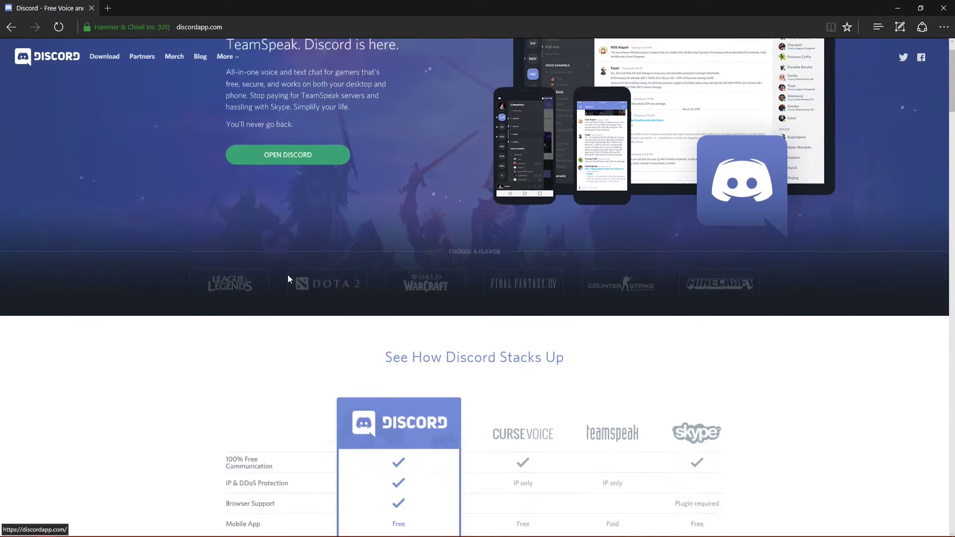
scroll(289, 279, "down", 5)
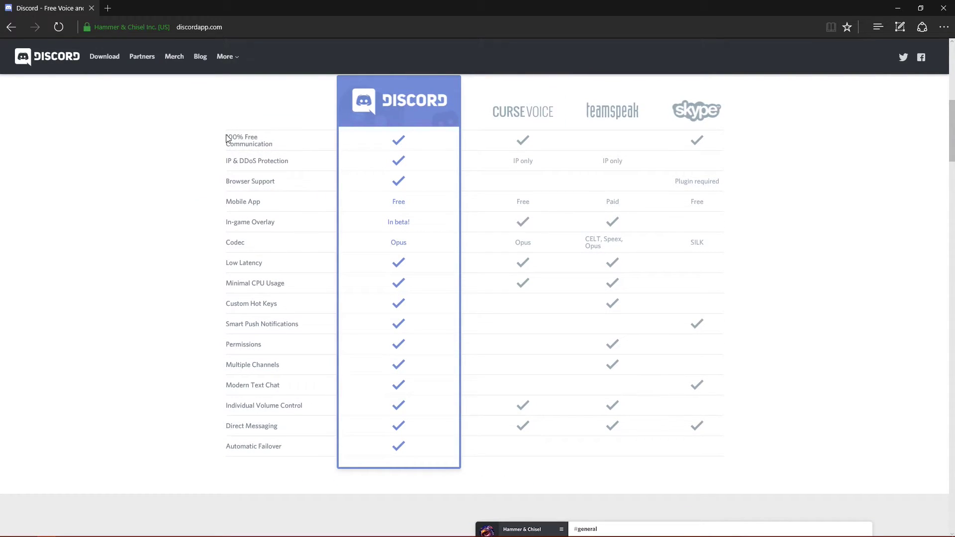
scroll(498, 244, "up", 7)
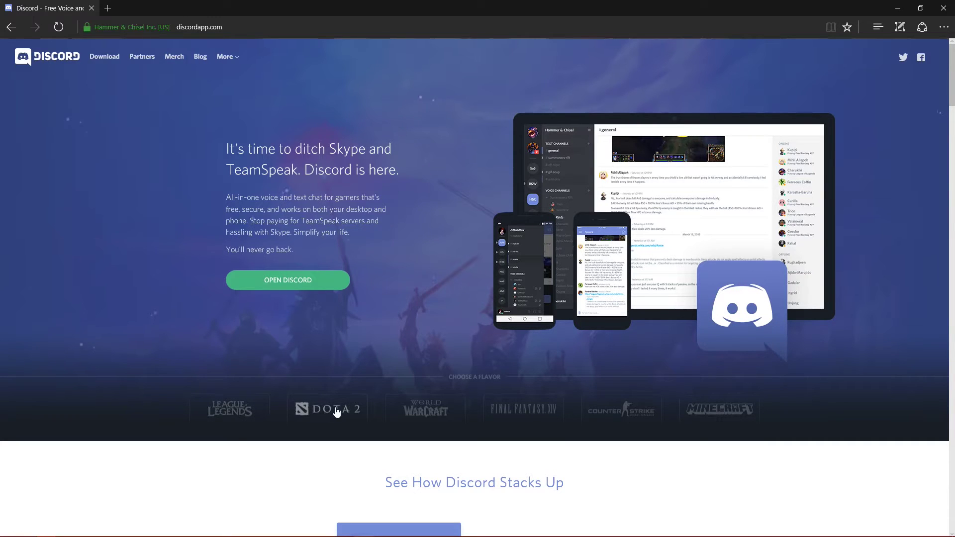
- Preview the homepage's game flavors, including World of Warcraft, Counter-Strike, Final Fantasy XIV, Minecraft and Dota 2, ending with League of Legends
left_click(425, 411)
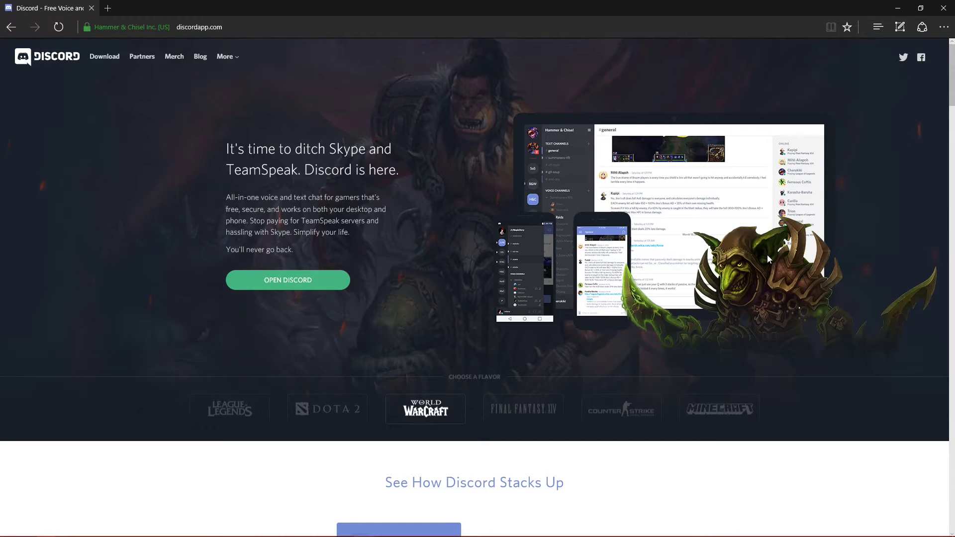
left_click(607, 419)
left_click(527, 418)
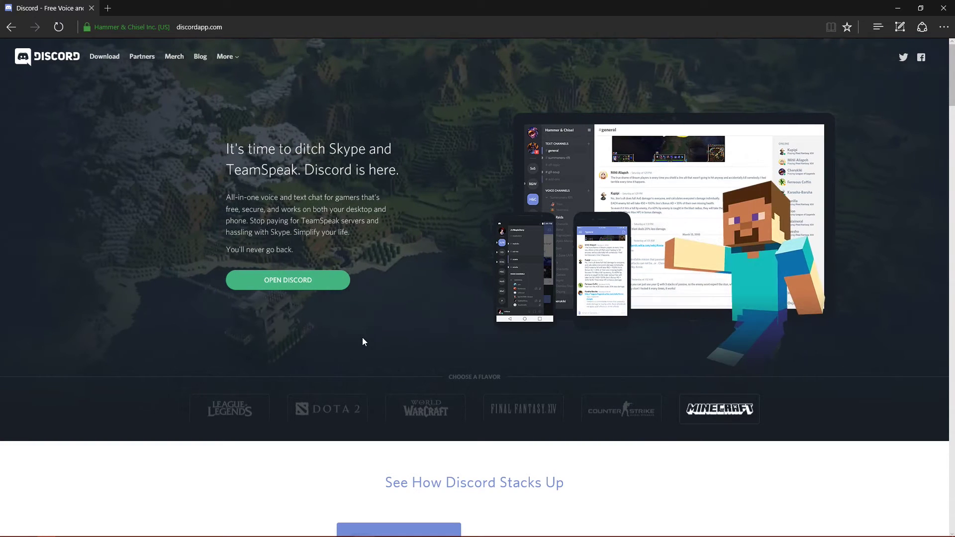
left_click(311, 409)
left_click(247, 410)
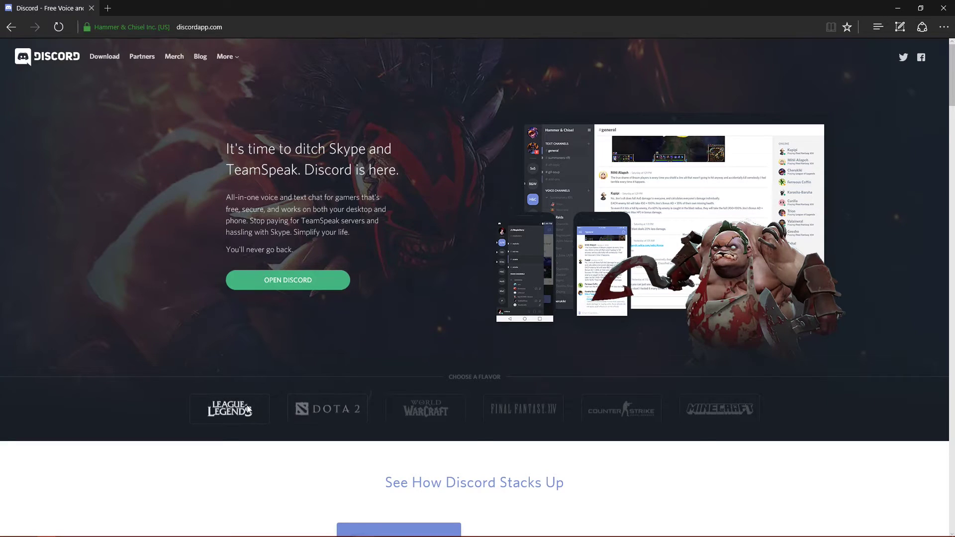
- Review the homepage's comparison table and feature sections down to the Android and Apple mobile app downloads
scroll(249, 401, "down", 9)
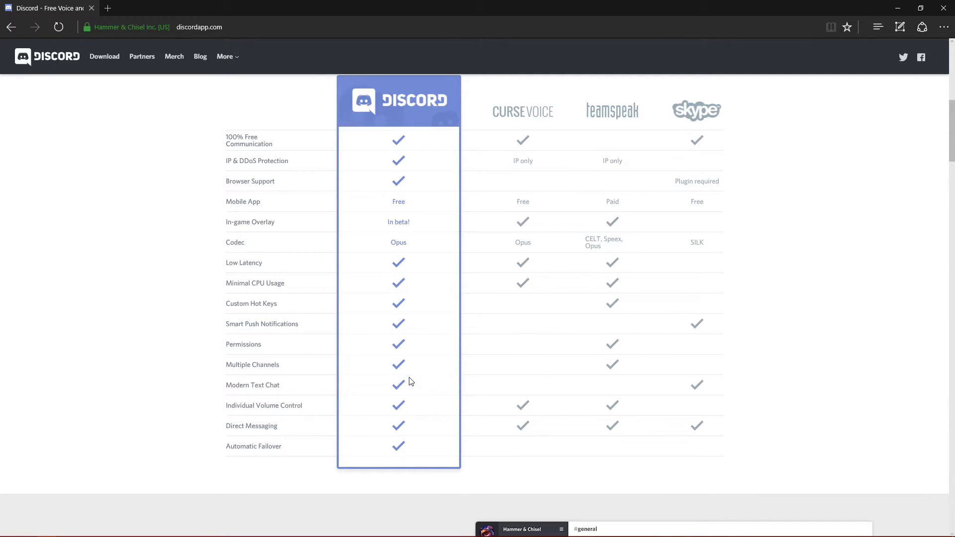
scroll(411, 382, "down", 10)
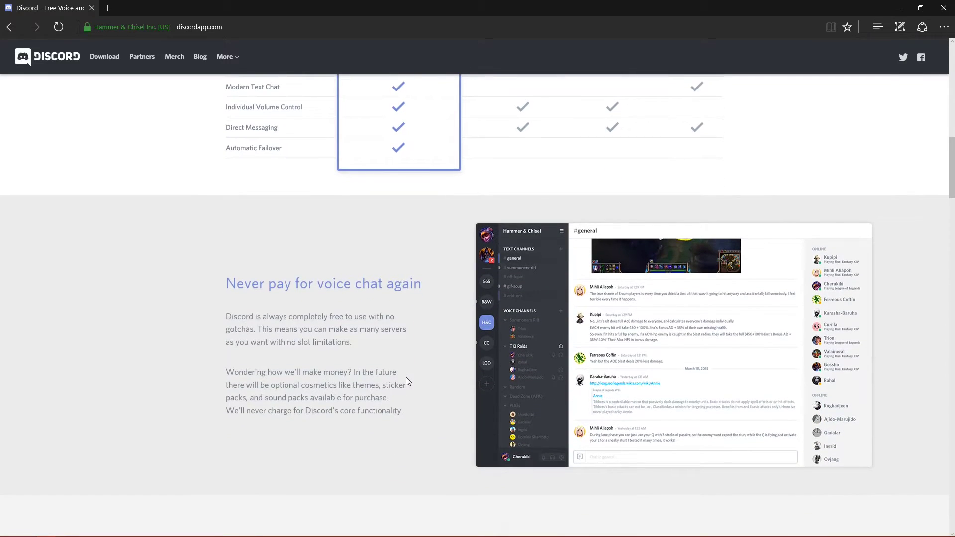
scroll(409, 378, "down", 5)
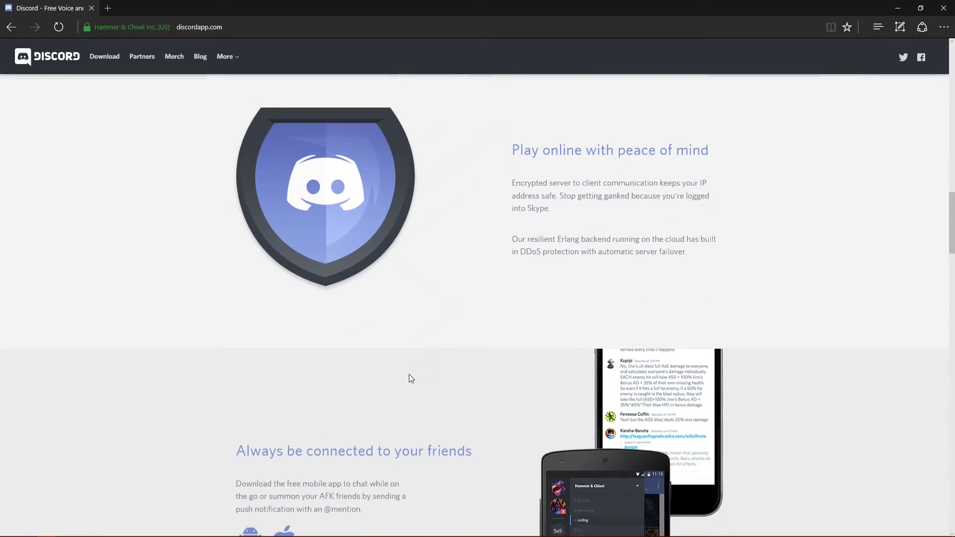
scroll(411, 379, "down", 5)
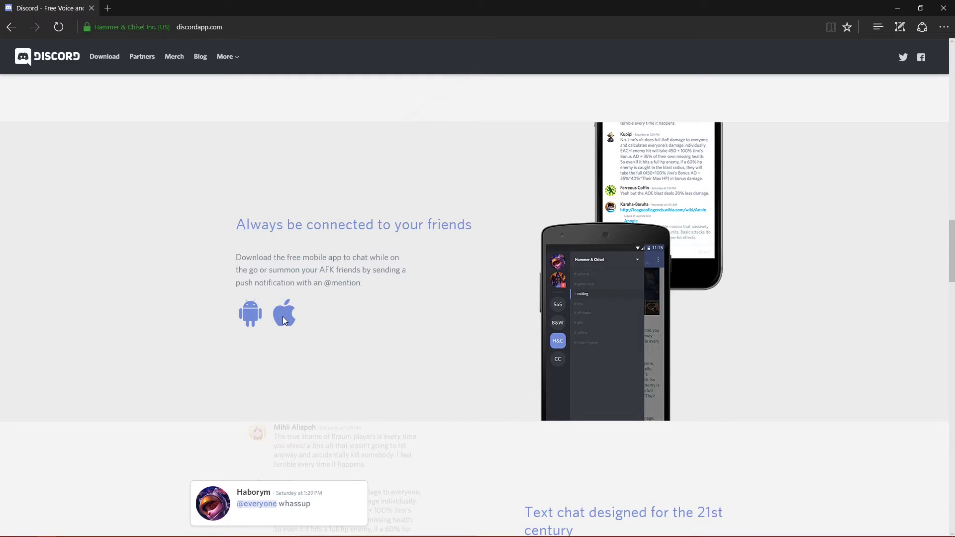
- Review the homepage sections on text chat and on voice chat that doesn't slow down your game
scroll(283, 314, "down", 6)
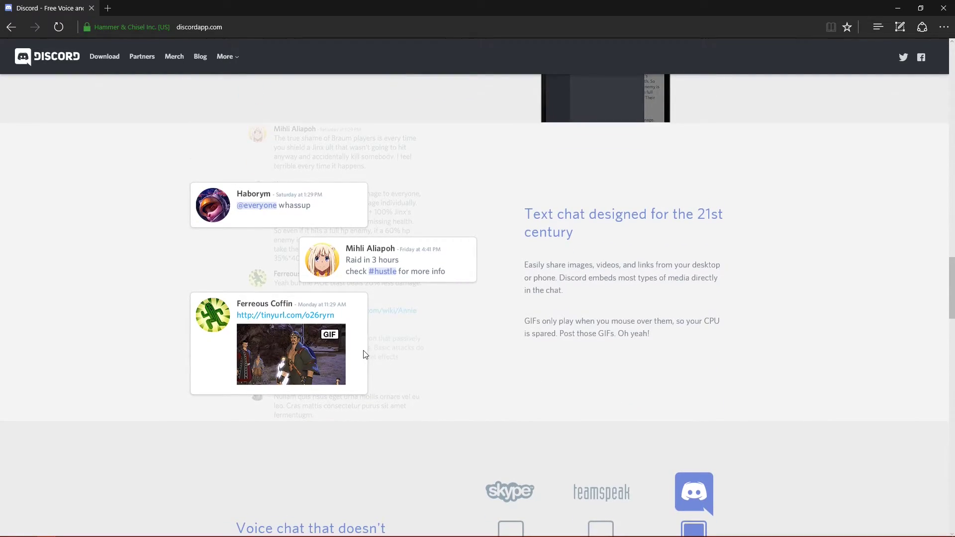
scroll(363, 352, "down", 5)
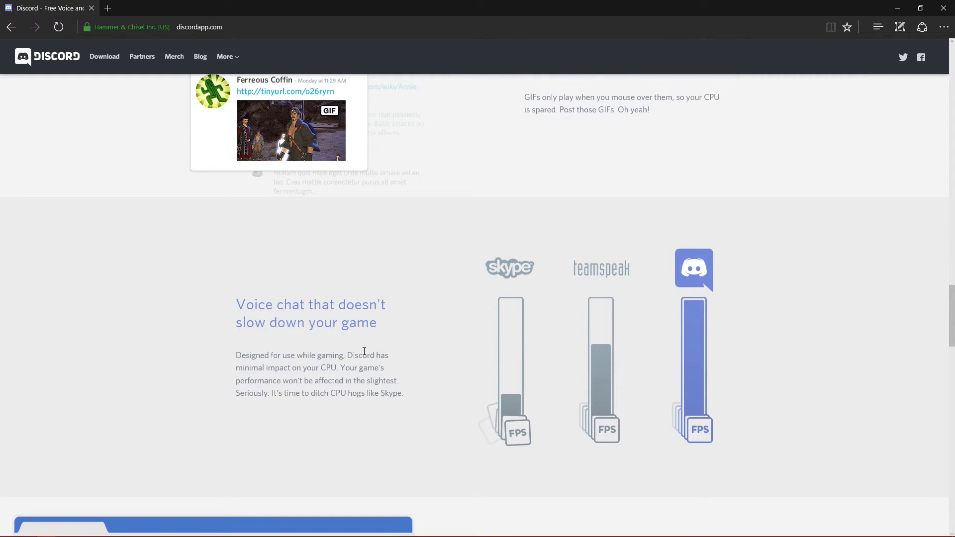
scroll(364, 352, "down", 2)
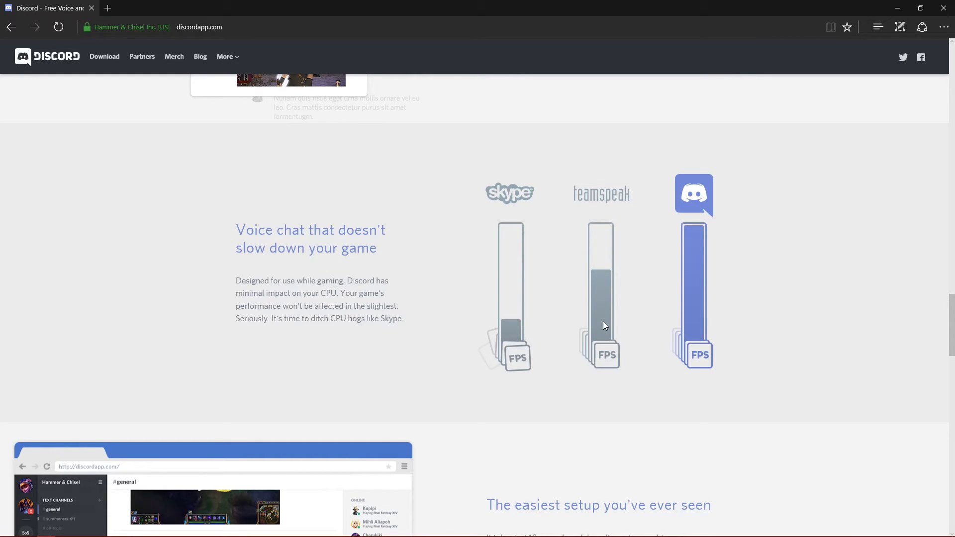
- Bring up Task Manager to check Discord's CPU and memory usage, and minimize it after the check
key("ctrl+shift+Escape")
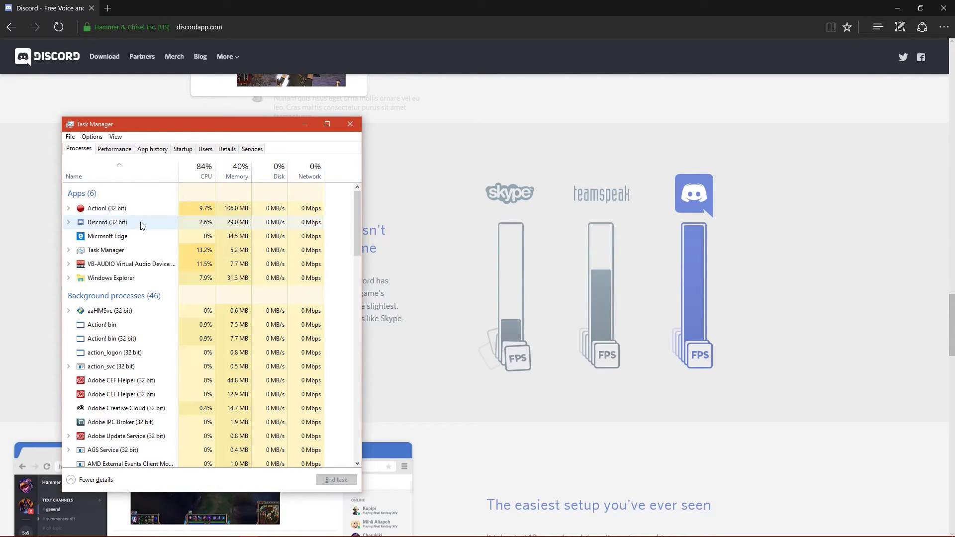
left_click(168, 224)
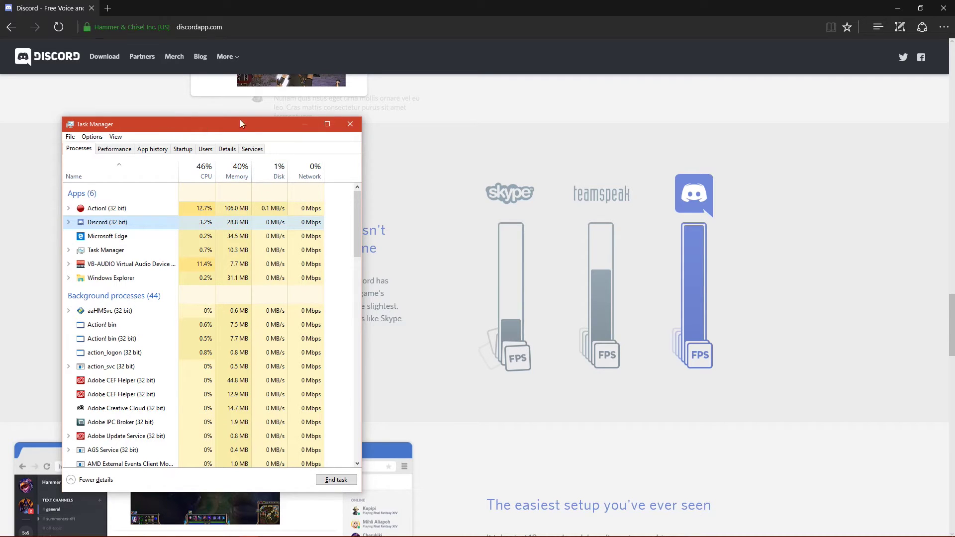
left_click(305, 129)
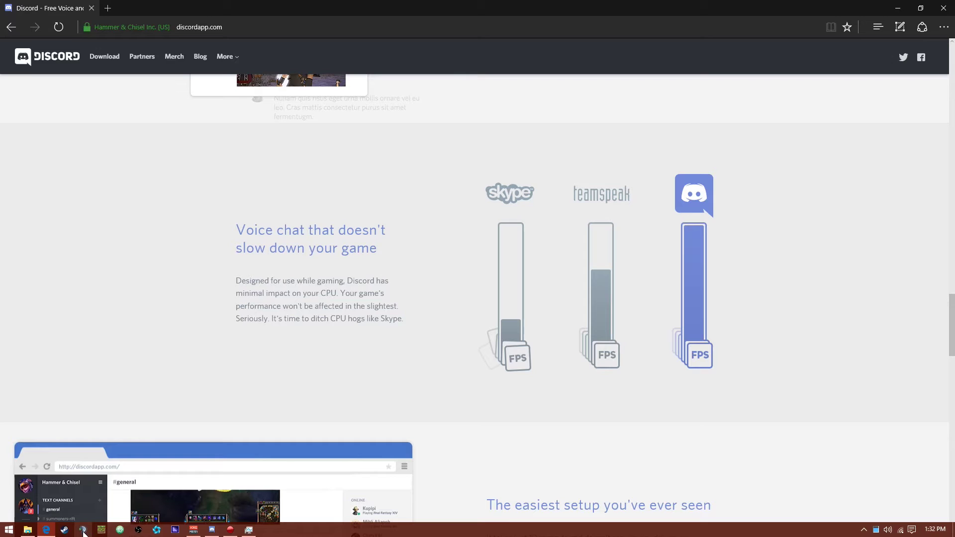
- Launch TeamSpeak 3 and connect to the bookmarked Night Owls Gaming Community server
left_click(82, 530)
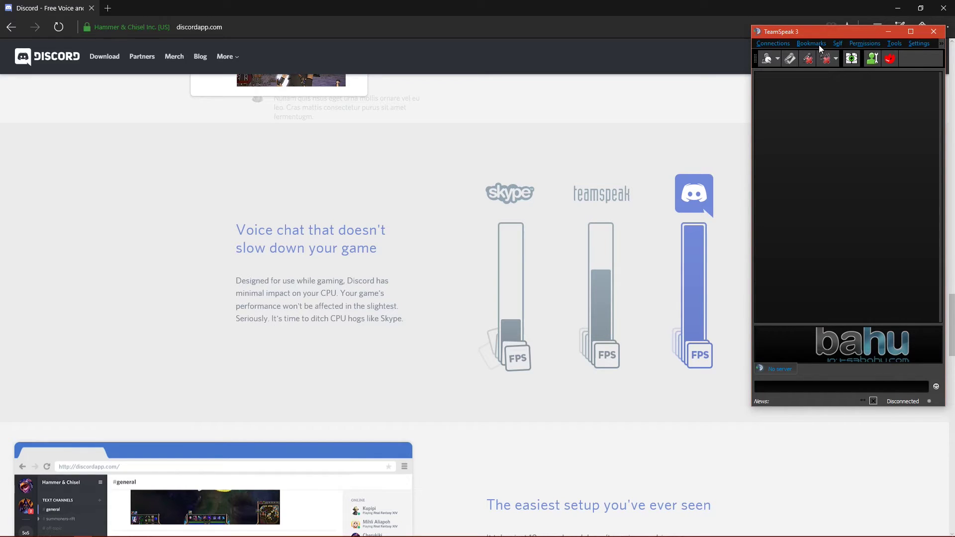
left_click(816, 43)
mouse_move(853, 127)
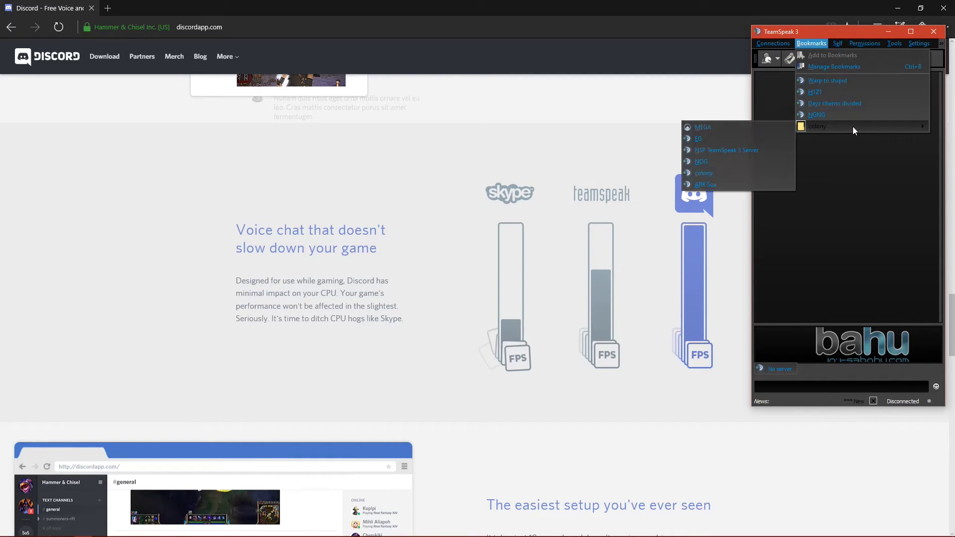
left_click(701, 165)
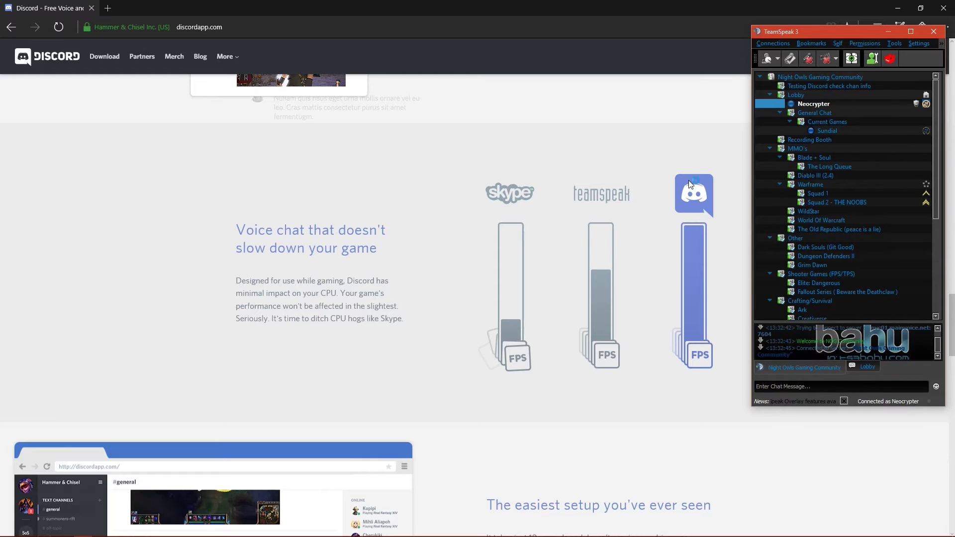
- Compare the CPU usage of TeamSpeak 3 and Discord in Task Manager, and close TeamSpeak and Task Manager
key("ctrl+shift+Escape")
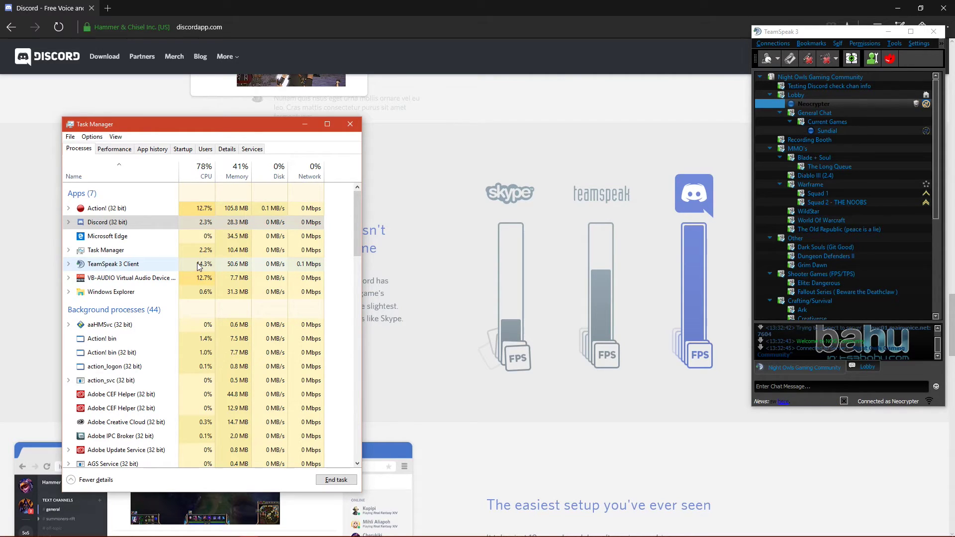
left_click(212, 223)
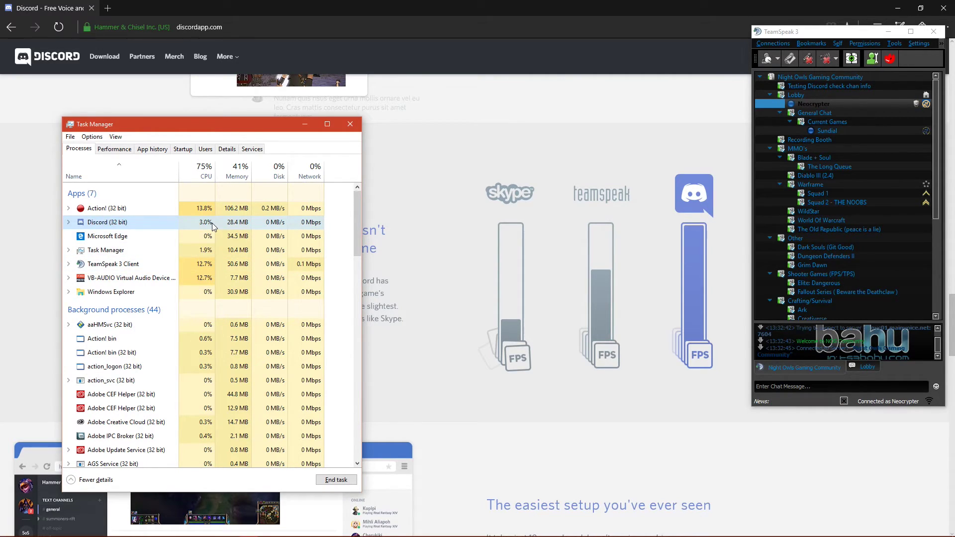
left_click(934, 32)
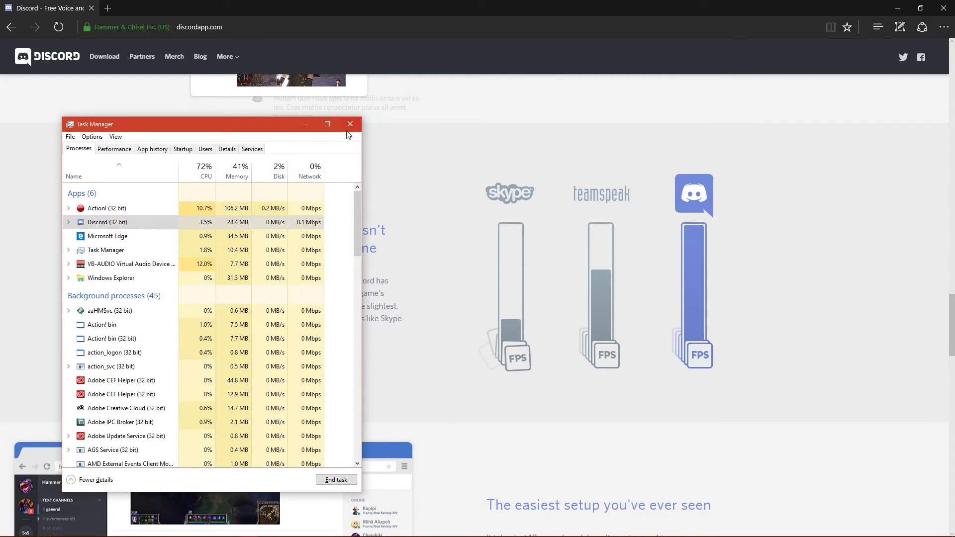
left_click(350, 126)
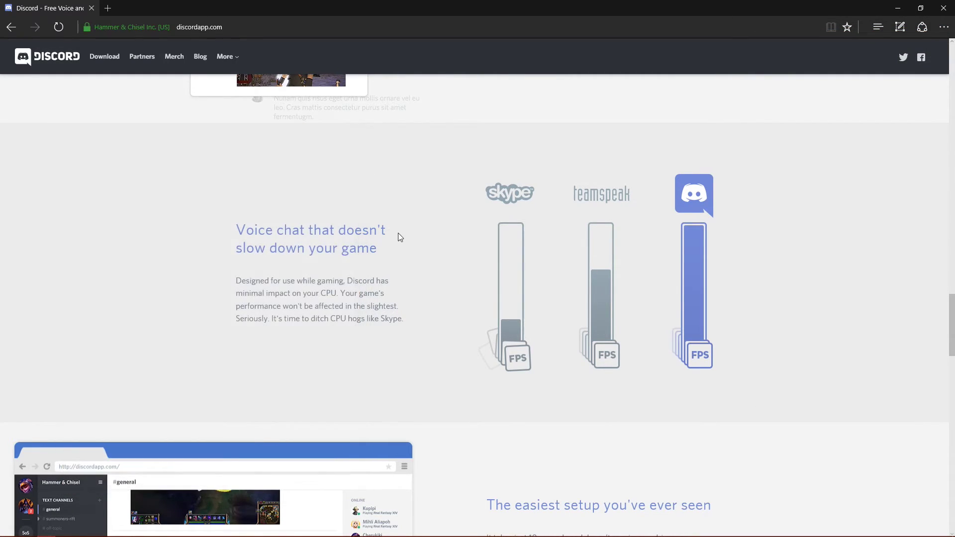
- Examine the homepage's setup, server management, voice quality and Much More Coming Soon sections, and return to the page's opening banner
scroll(398, 236, "down", 5)
scroll(398, 236, "down", 10)
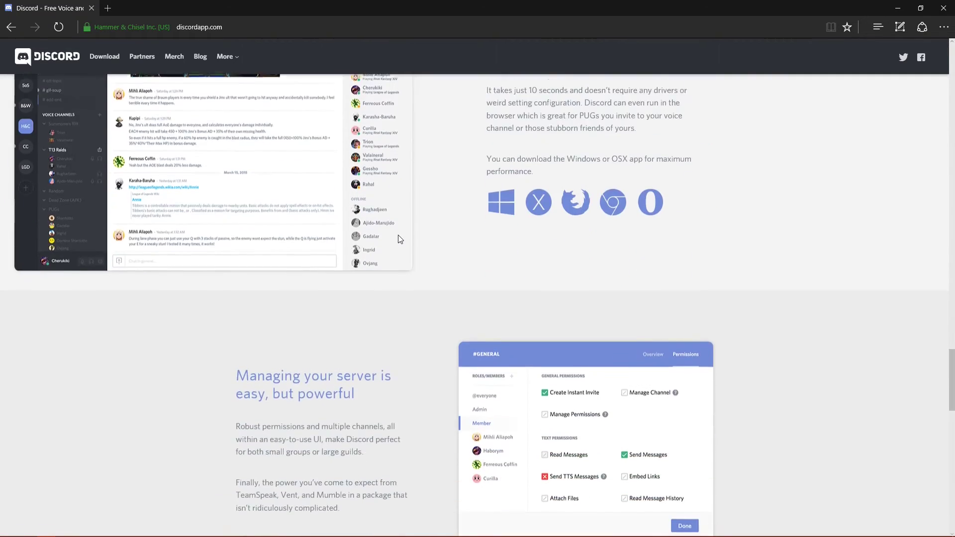
scroll(398, 236, "down", 8)
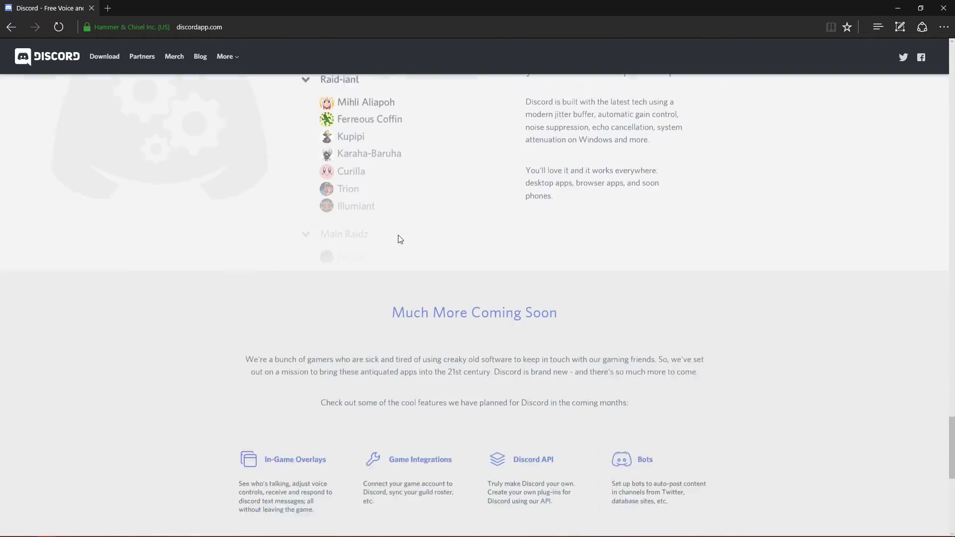
scroll(398, 234, "up", 3)
scroll(398, 235, "up", 20)
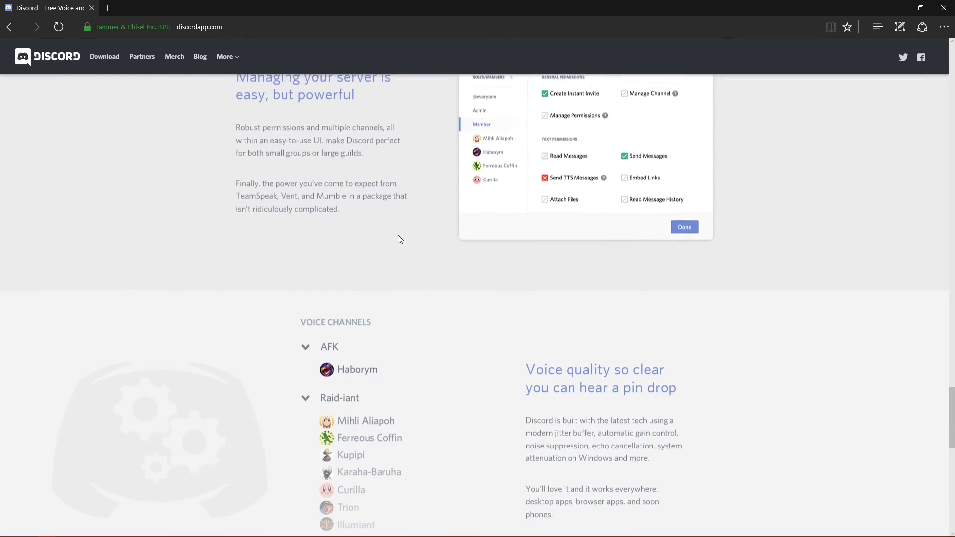
scroll(398, 239, "up", 15)
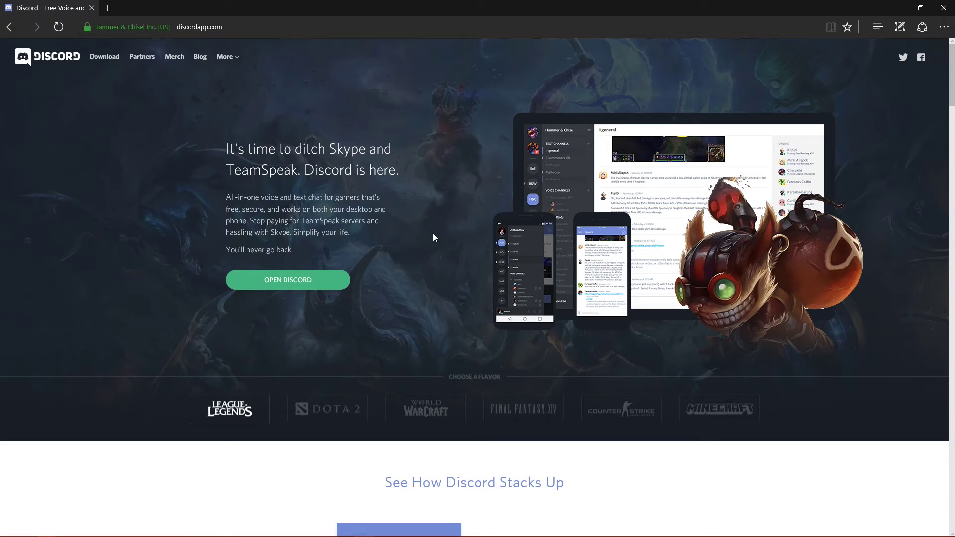
scroll(434, 234, "down", 1)
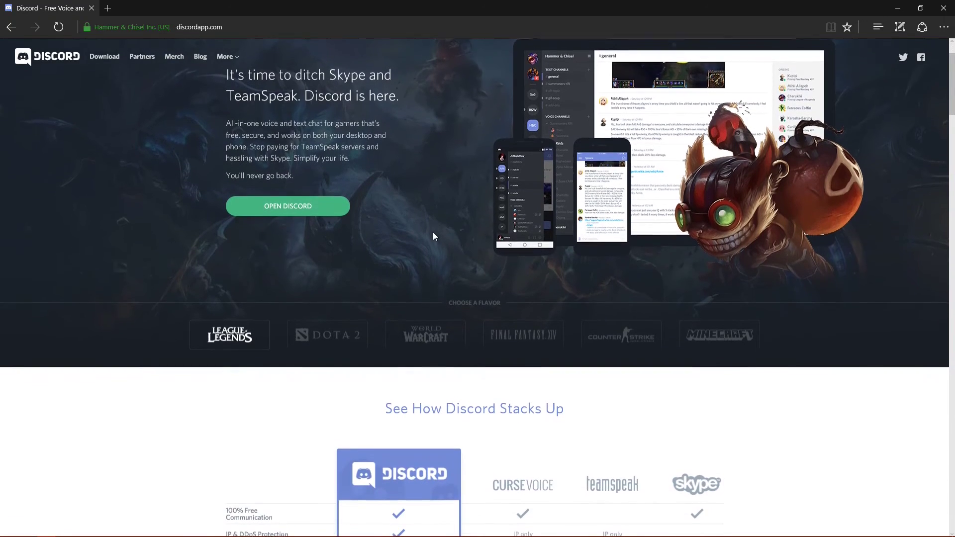
scroll(434, 237, "up", 1)
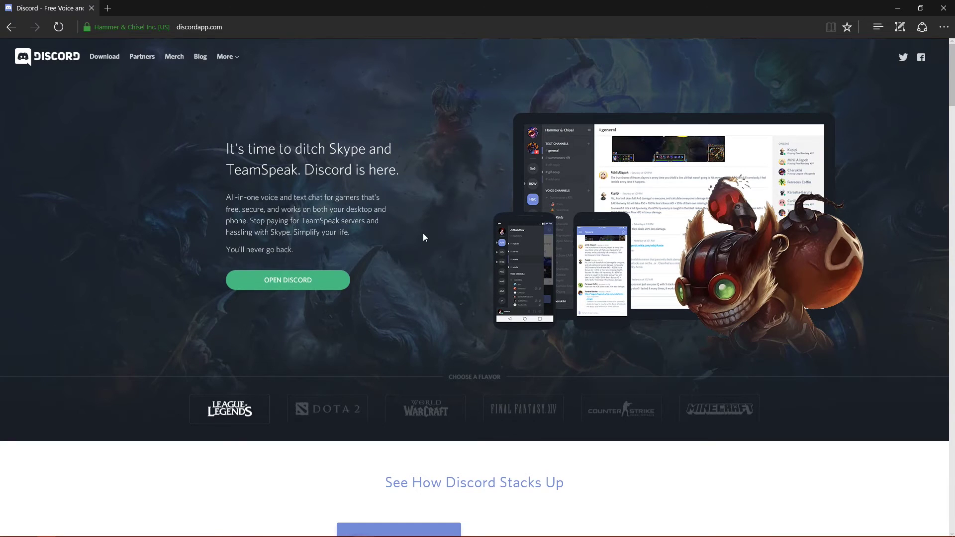
- Compare the codecs of Discord and TeamSpeak in the homepage's comparison table, and return to the start of the page
scroll(423, 237, "down", 8)
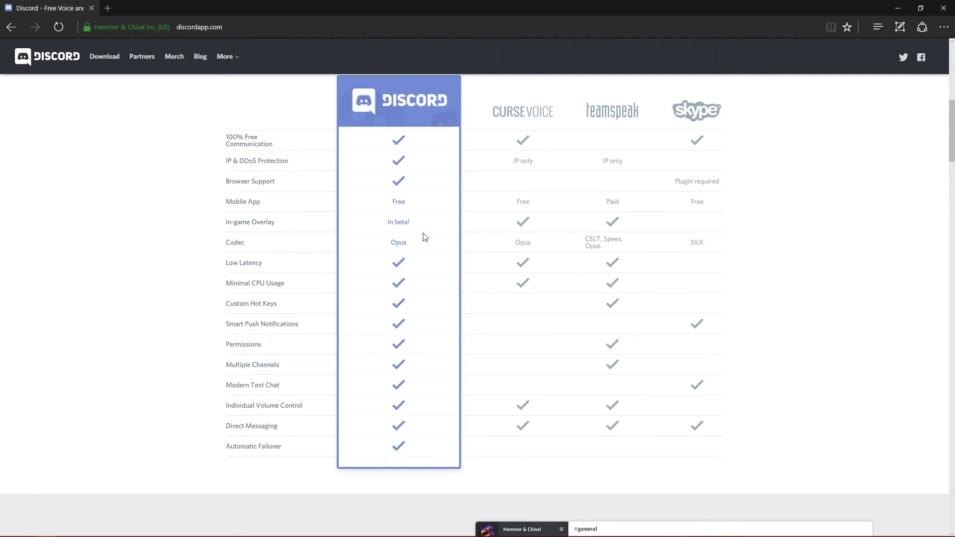
left_click_drag(396, 244, 444, 247)
left_click_drag(577, 240, 593, 238)
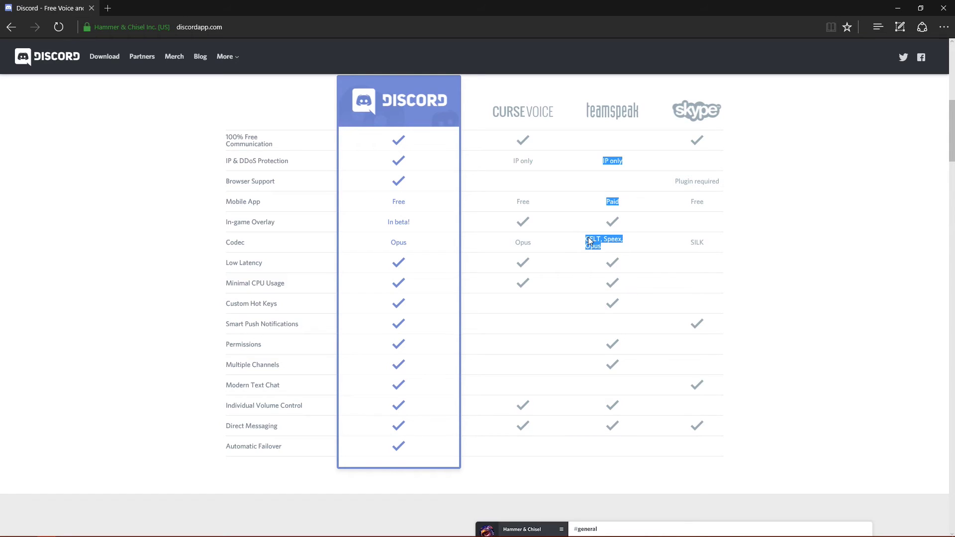
left_click(594, 242)
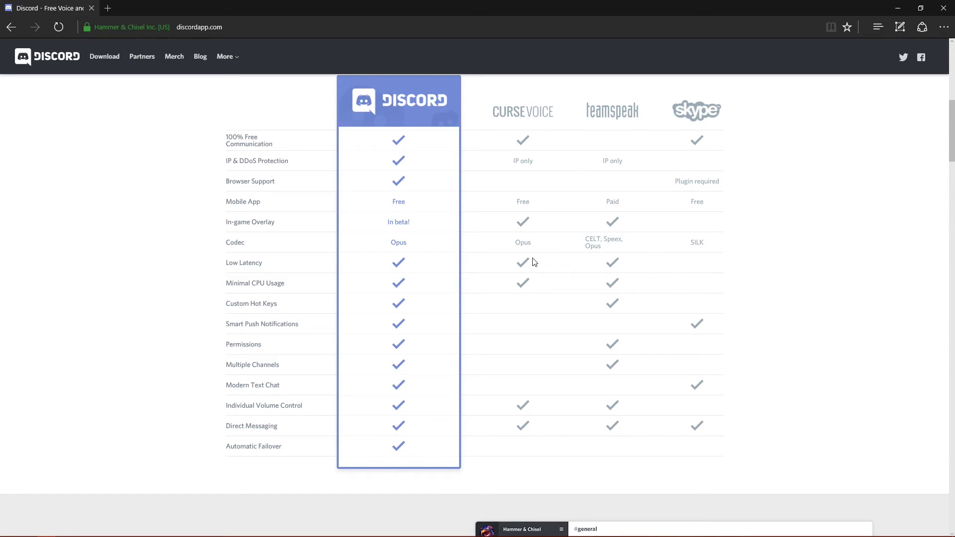
scroll(535, 269, "down", 4)
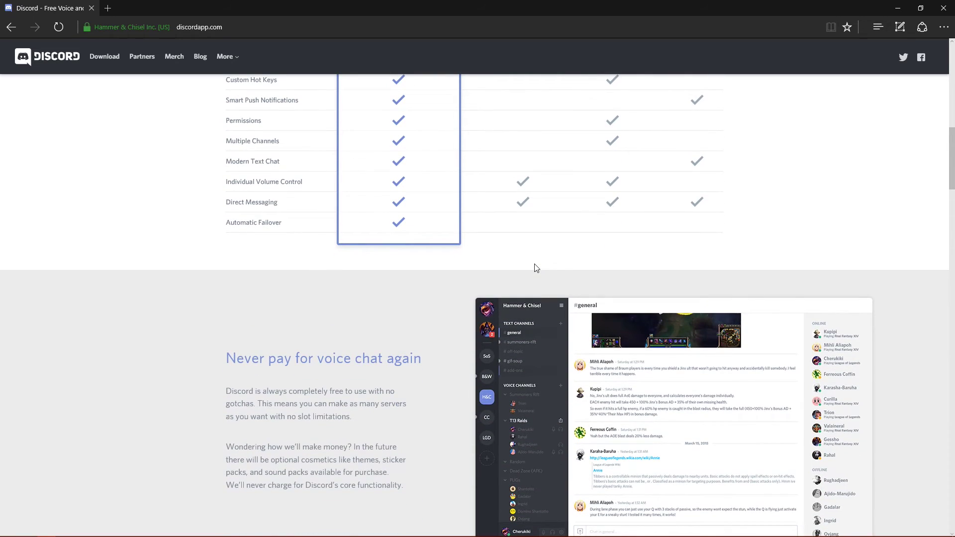
scroll(536, 268, "up", 13)
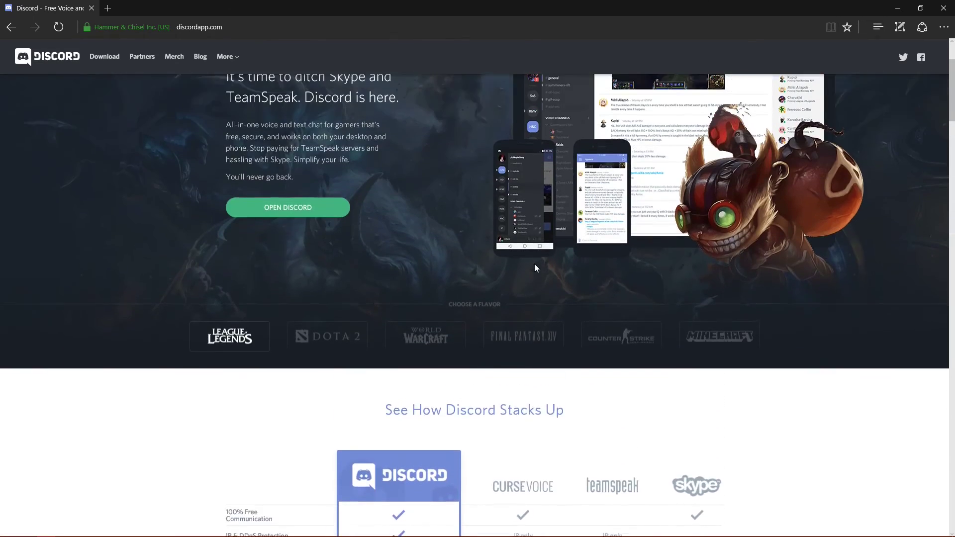